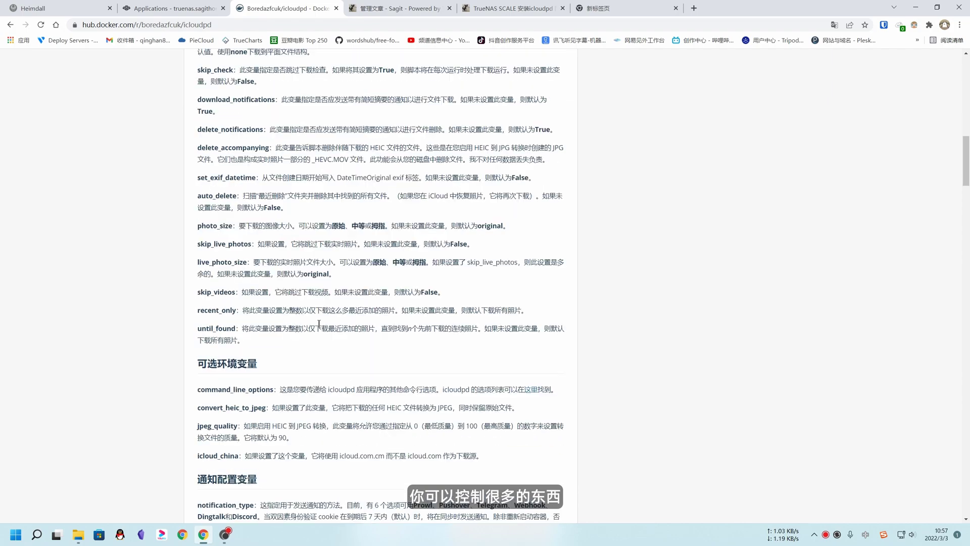
Review the icloudpd environment variables on Docker Hub, including the supported notification types such as Pushover, Telegram, Webhook and Dingtalk.
scroll(346, 346, up, 20)
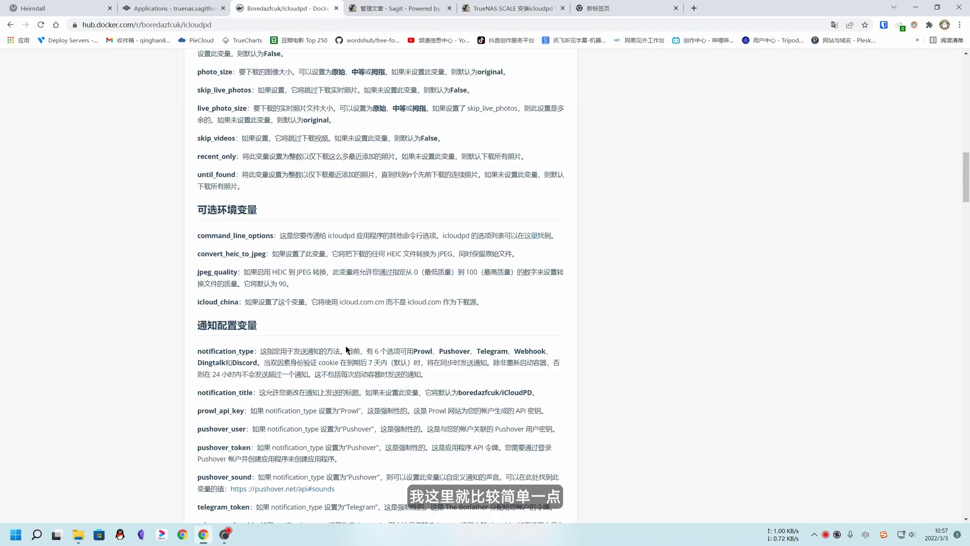
scroll(346, 347, up, 4)
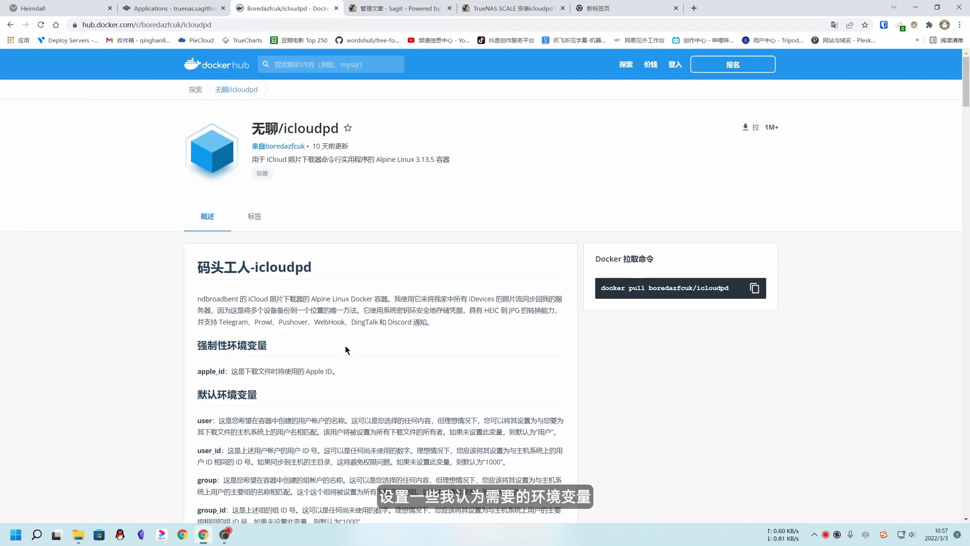
scroll(345, 350, down, 18)
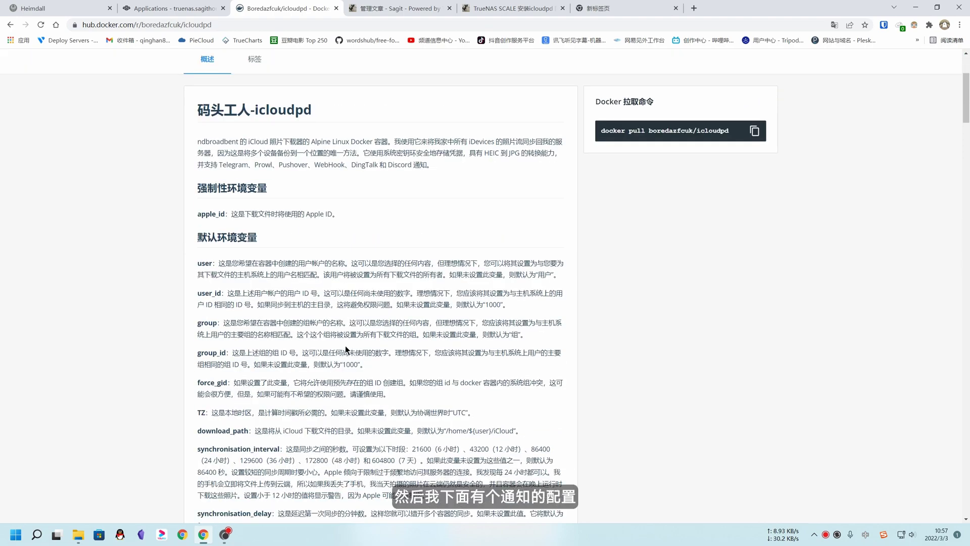
scroll(345, 350, down, 4)
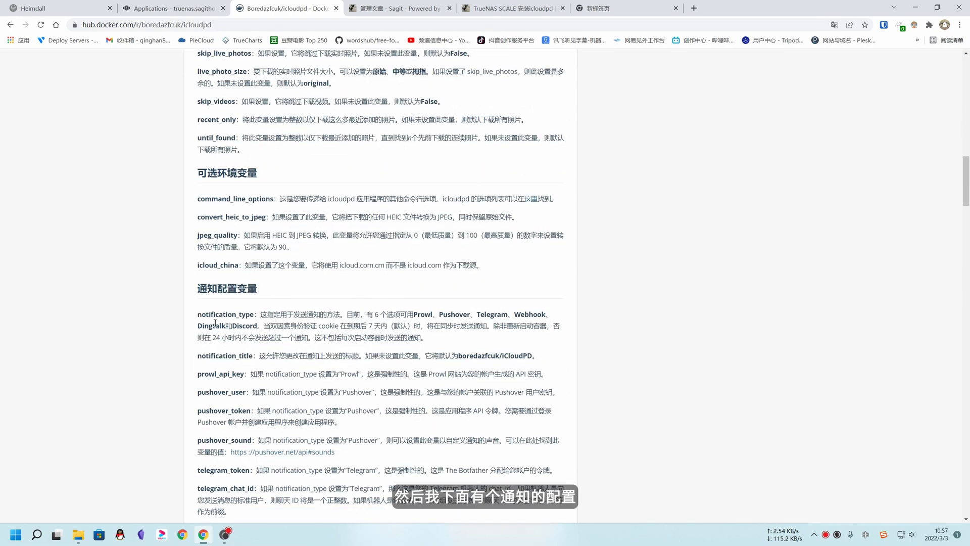
scroll(227, 319, down, 2)
scroll(273, 335, down, 1)
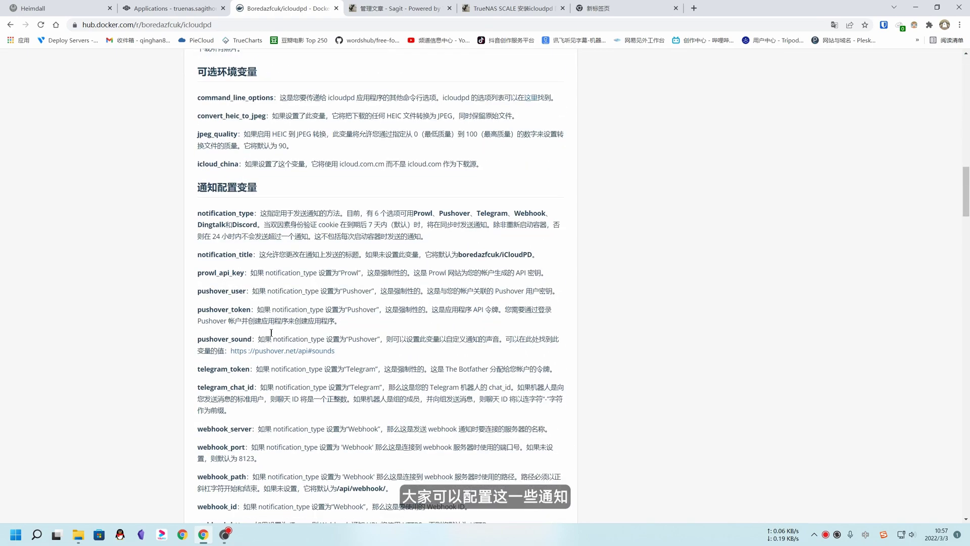
drag(438, 174, 554, 173)
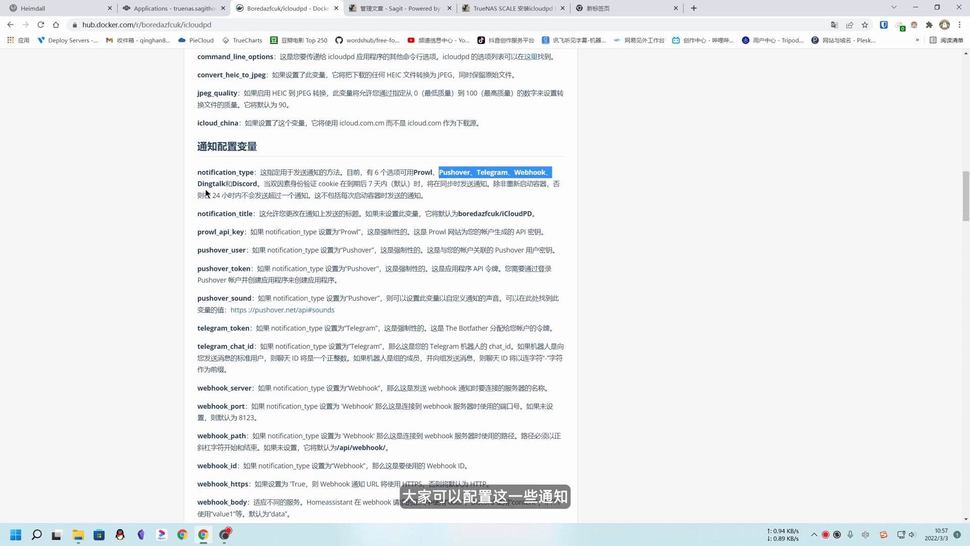
mouse_move(242, 183)
mouse_down()
mouse_move(196, 191)
mouse_move(225, 184)
mouse_up()
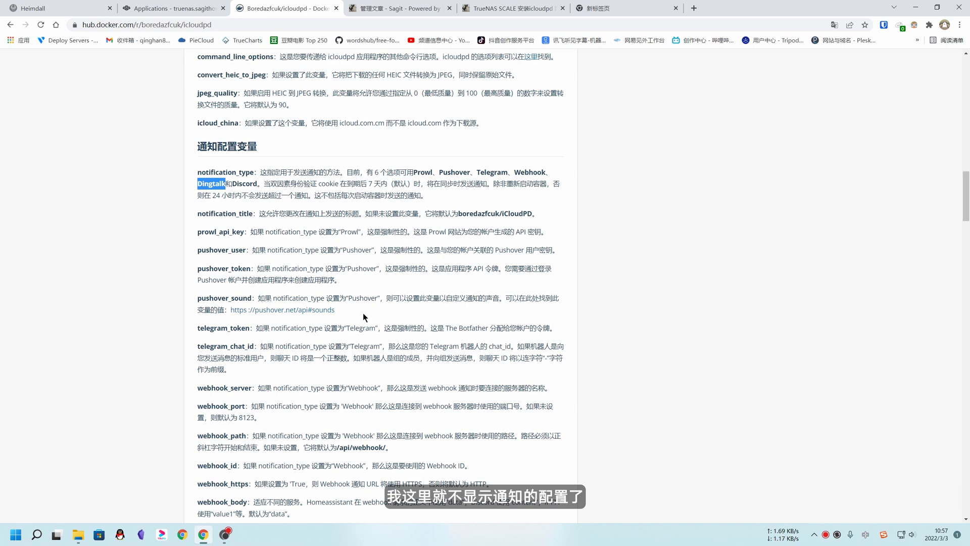
click(348, 170)
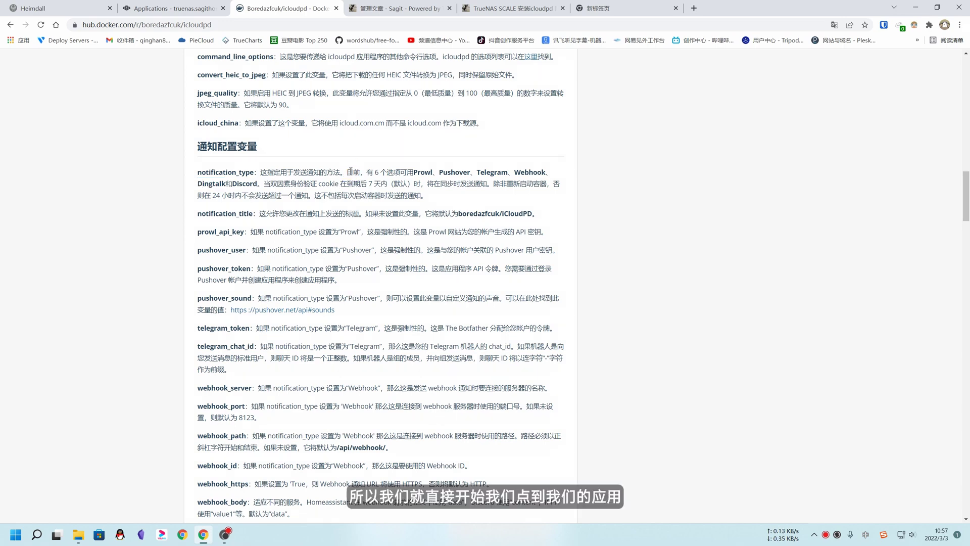
scroll(347, 187, up, 3)
scroll(348, 188, up, 3)
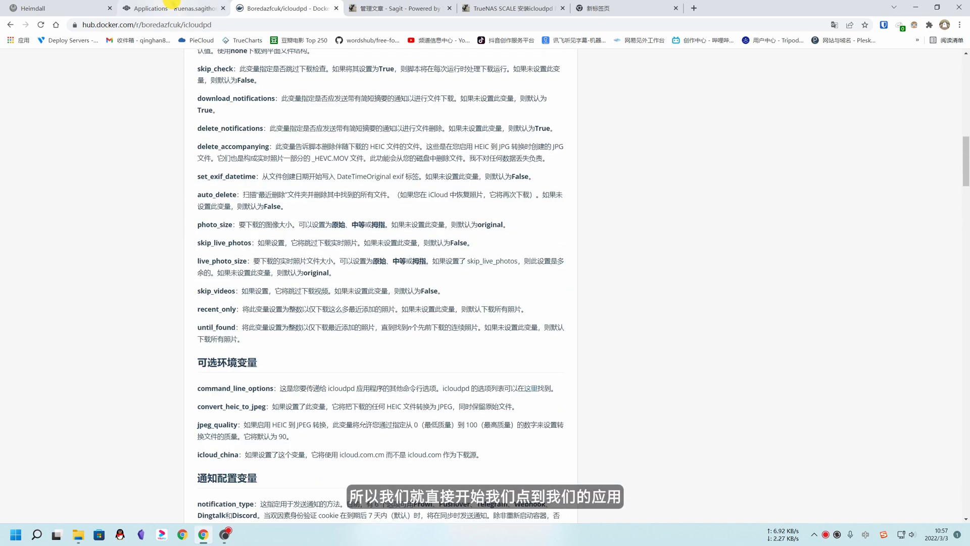
Switch to TrueNAS and check the storage datasets and the icloud folder inside the network photo share.
click(172, 6)
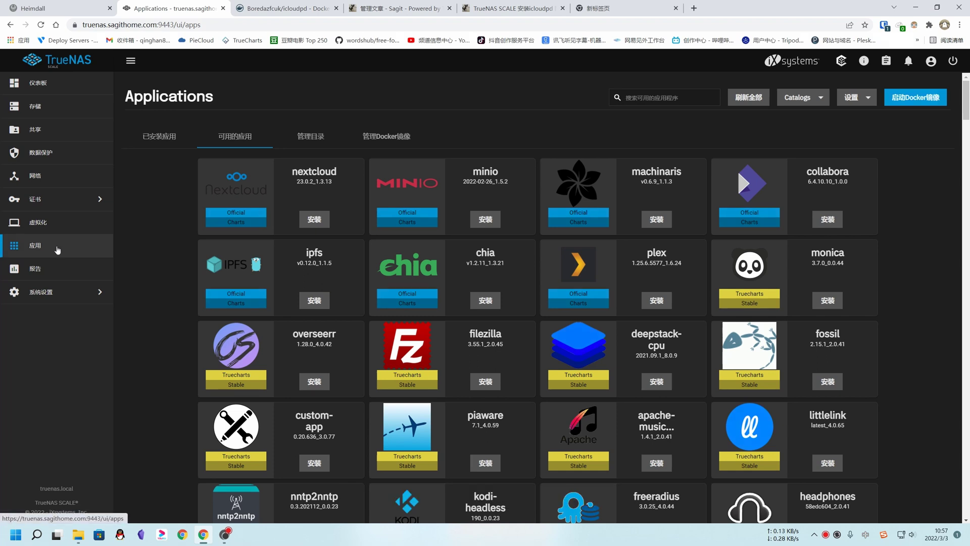
click(52, 107)
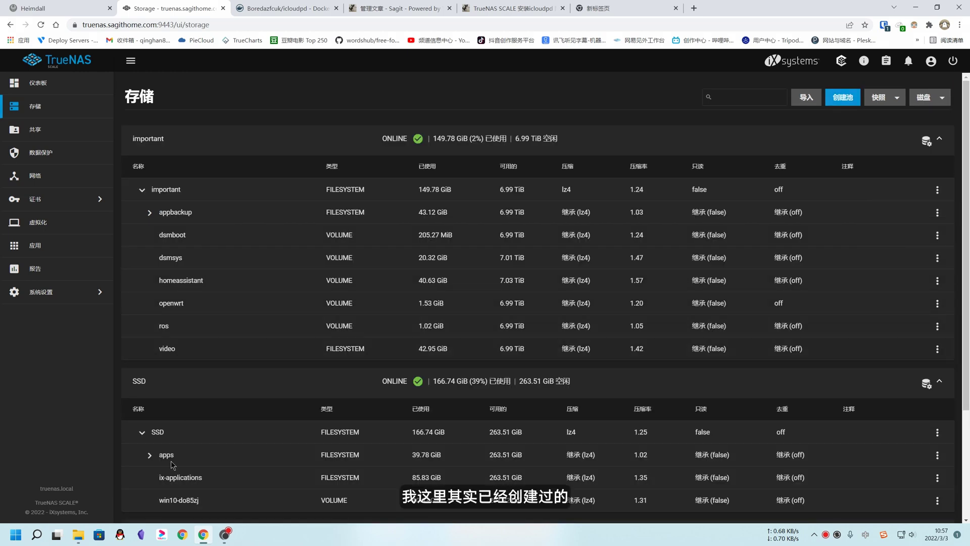
mouse_move(87, 538)
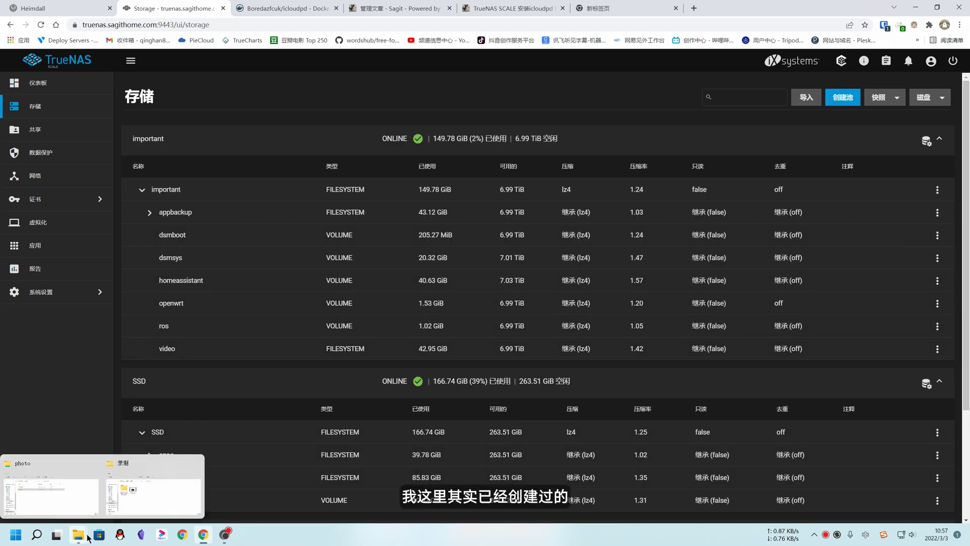
click(57, 492)
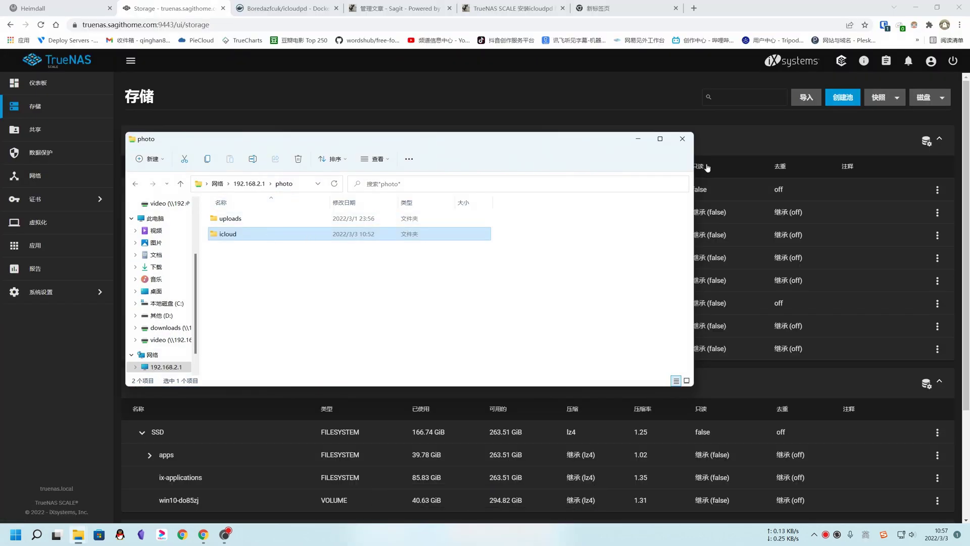
click(682, 139)
Search the available applications for "cu" and start installing custom-app.
click(64, 245)
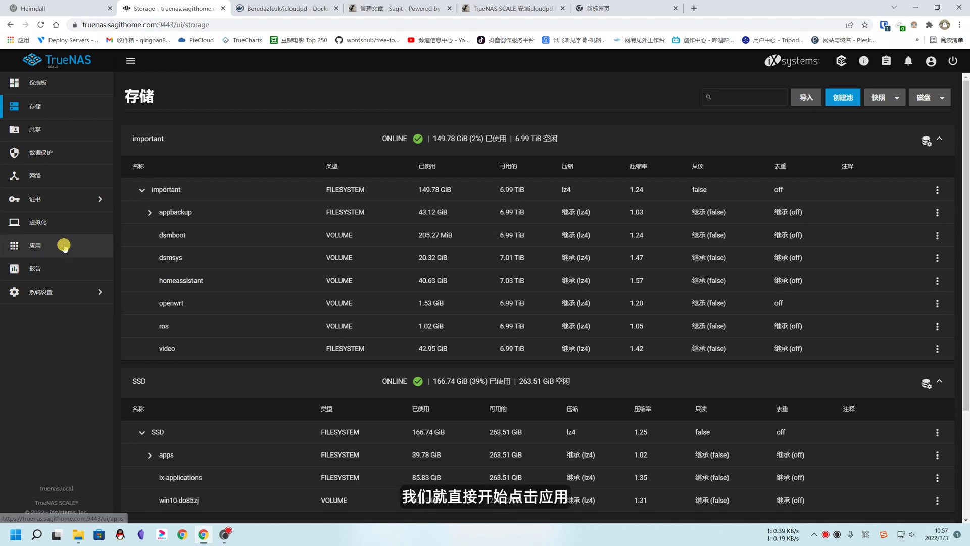
click(229, 147)
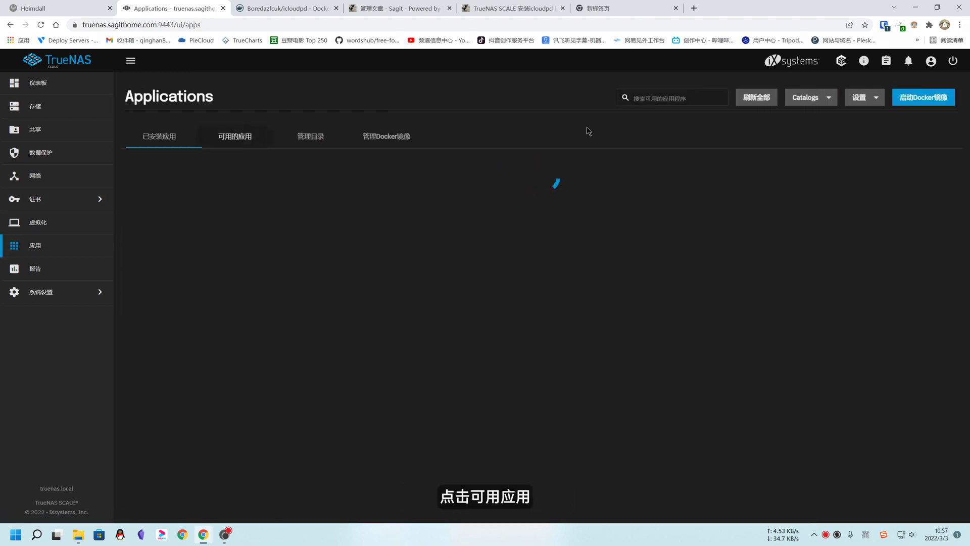
click(662, 99)
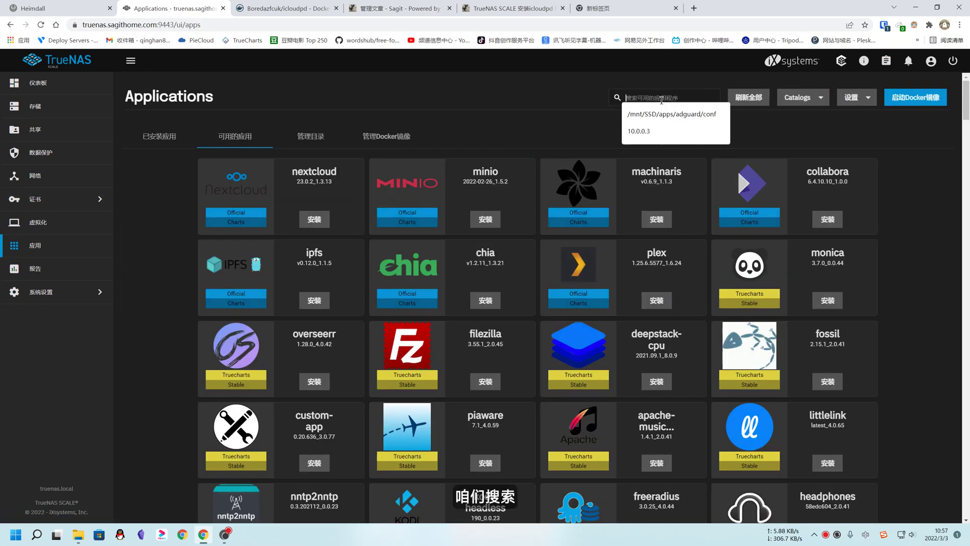
text(cu)
key(shift)
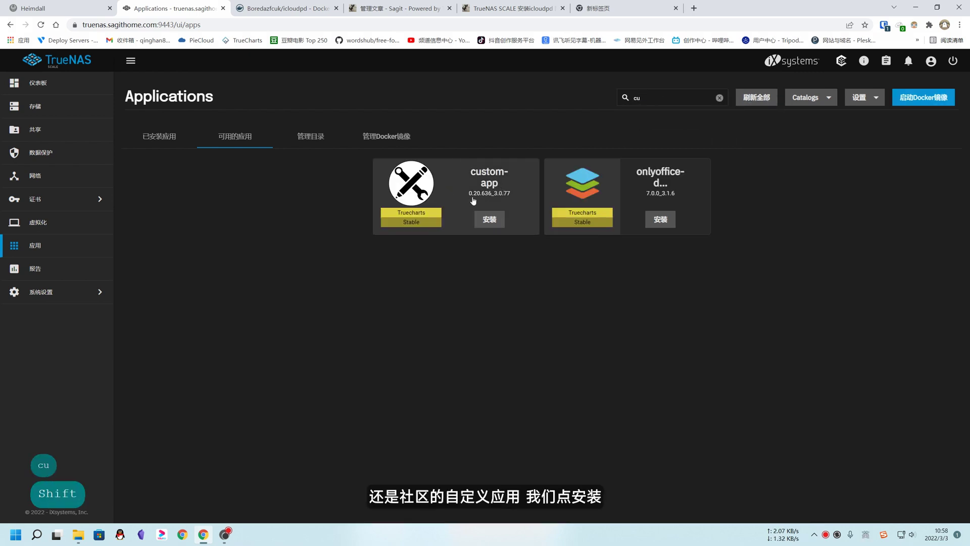
click(487, 221)
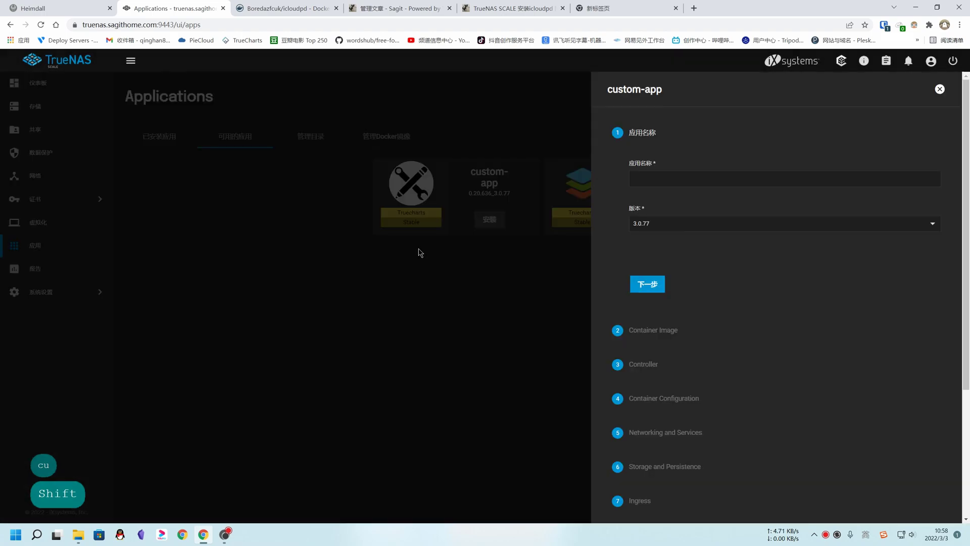
Copy the name icloudpd from the Docker Hub page, set it as the application name, and continue to Container Image.
click(320, 8)
scroll(305, 202, up, 10)
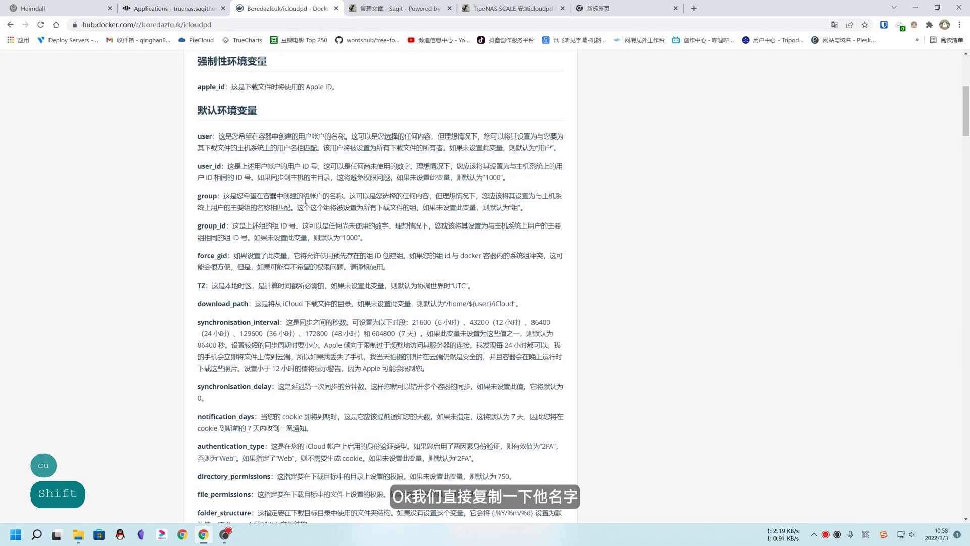
drag(284, 129, 338, 127)
key(ctrl+c)
click(172, 8)
click(689, 180)
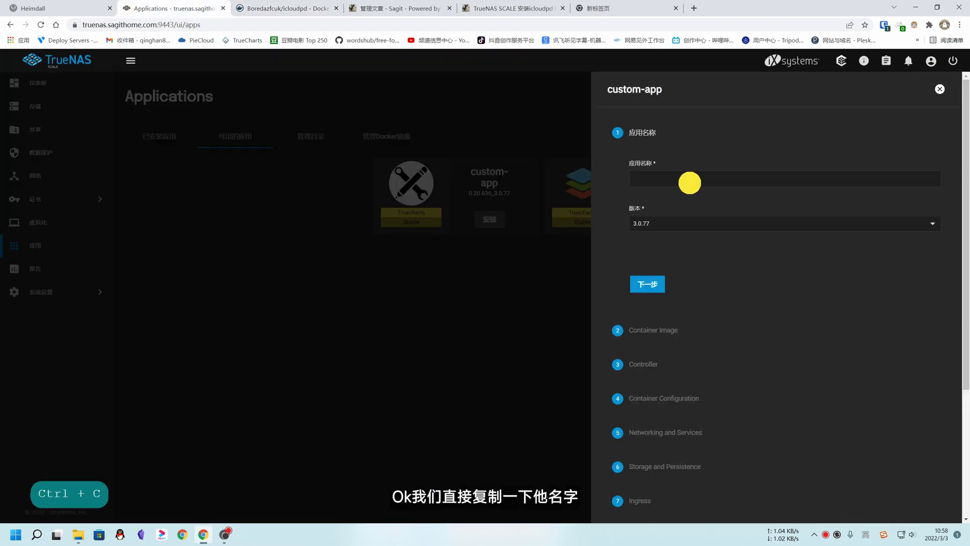
key(ctrl+v)
click(644, 283)
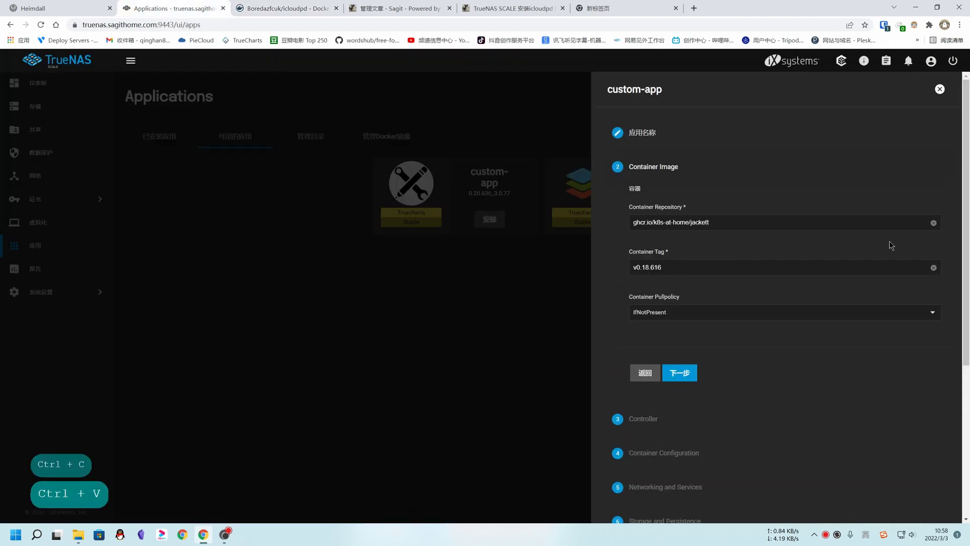
Replace the container repository with boredazfcuk/icloudpd, copied from the TrueNAS SCALE icloudpd blog article.
click(933, 224)
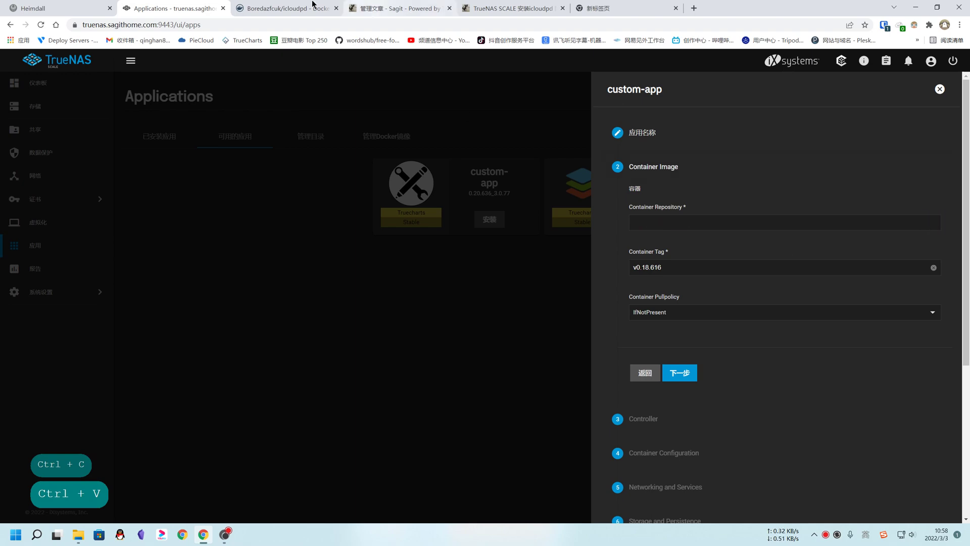
click(510, 8)
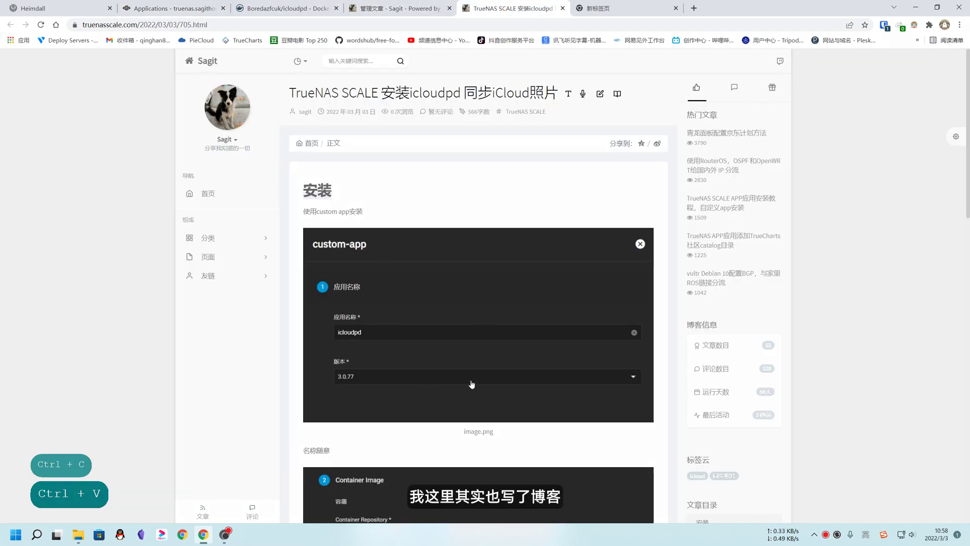
scroll(471, 384, down, 8)
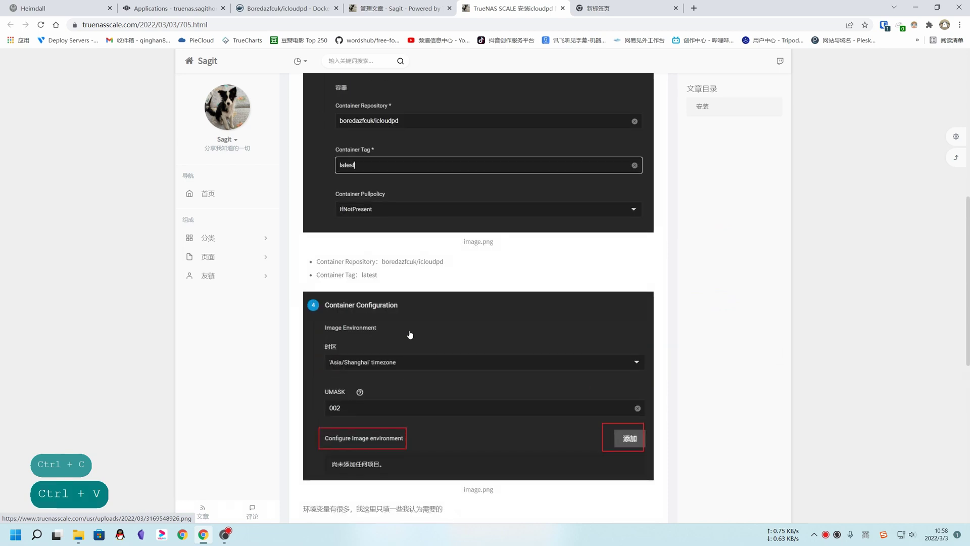
scroll(410, 334, up, 1)
drag(383, 270, 461, 271)
key(ctrl+c)
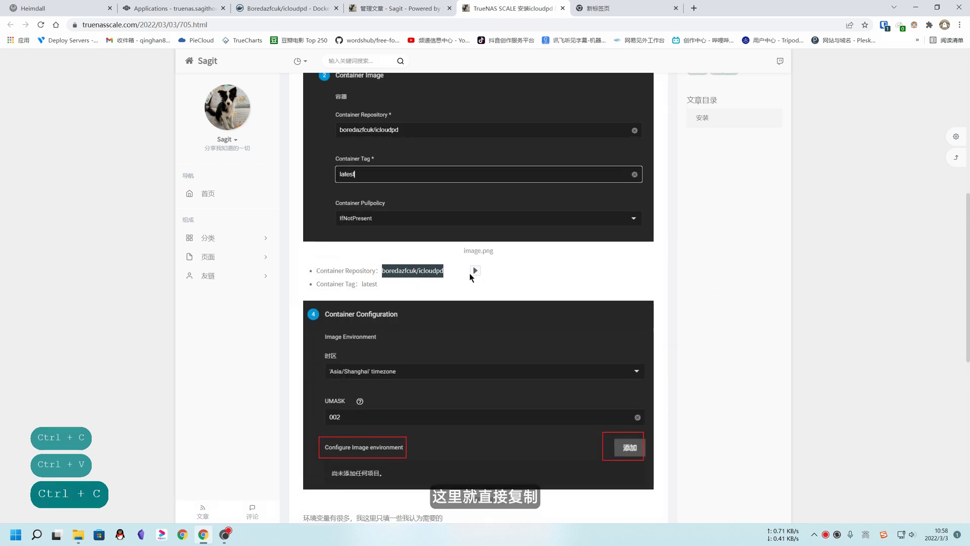
click(172, 8)
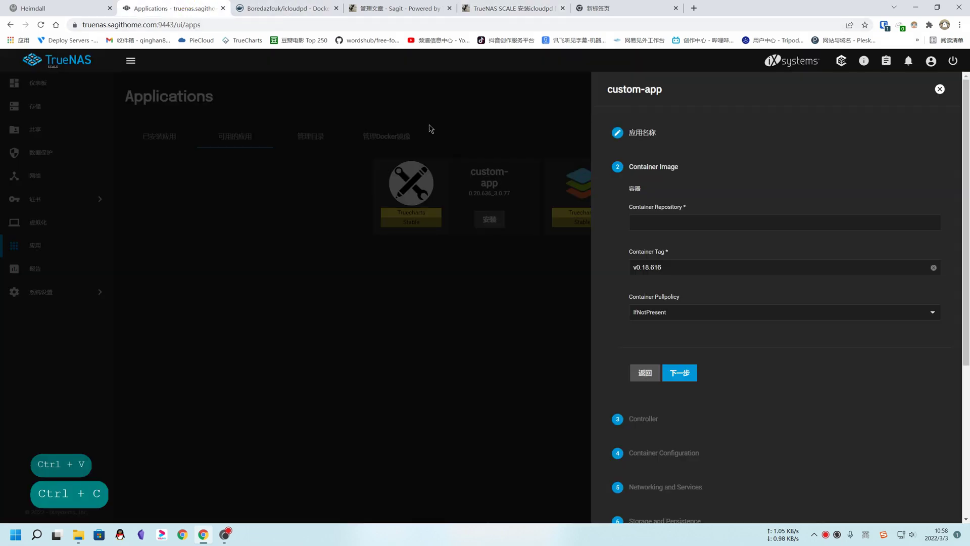
click(677, 225)
key(ctrl+v)
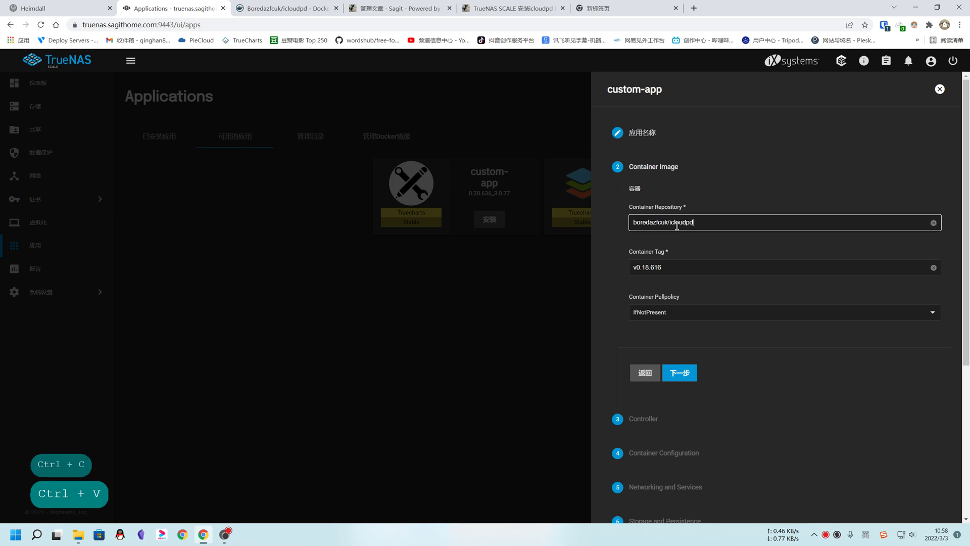
Replace the container tag with latest, copied from the blog article, and continue to the Controller section.
click(933, 268)
drag(510, 8, 404, 9)
drag(362, 283, 387, 286)
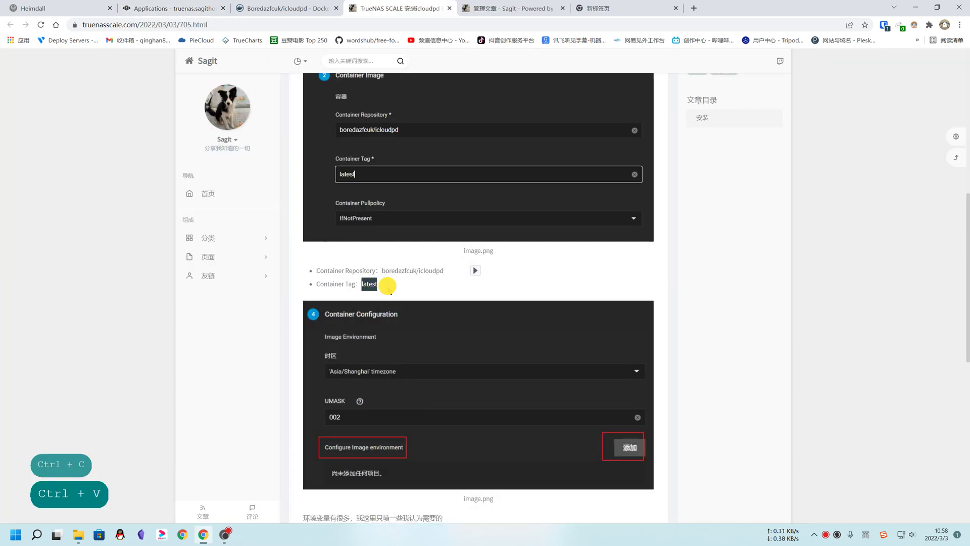
key(ctrl+c)
click(174, 8)
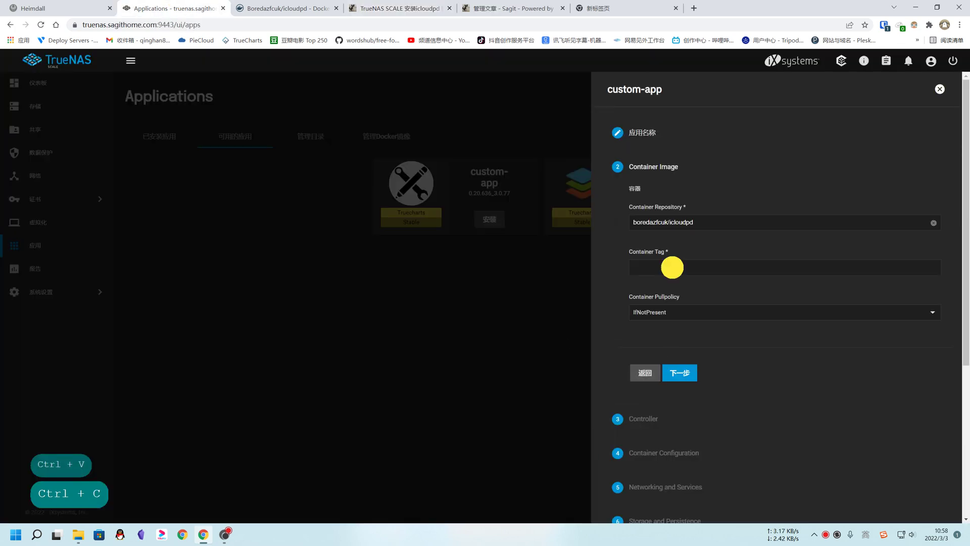
click(672, 267)
key(ctrl+v)
click(685, 372)
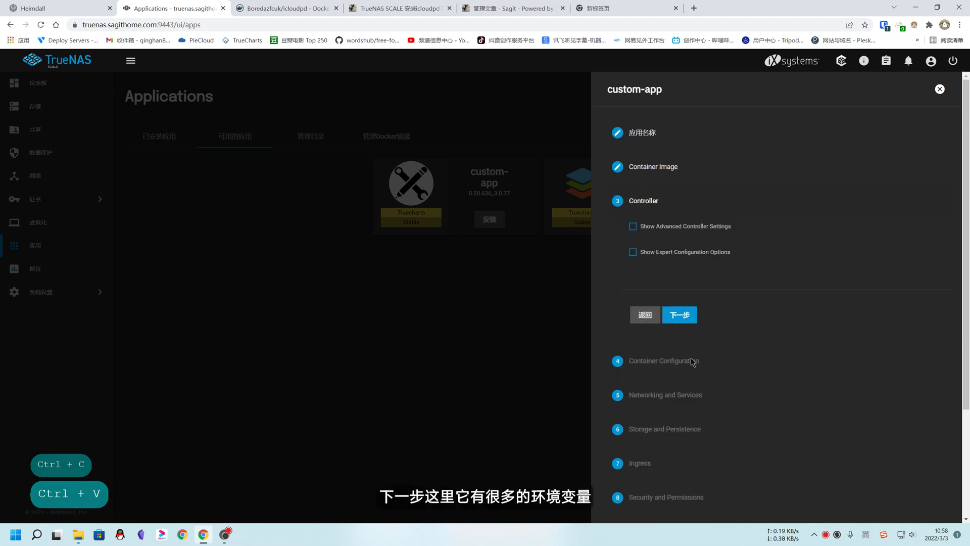
Keep the default controller settings and add a blank image environment variable in Container Configuration.
click(681, 313)
scroll(737, 398, down, 1)
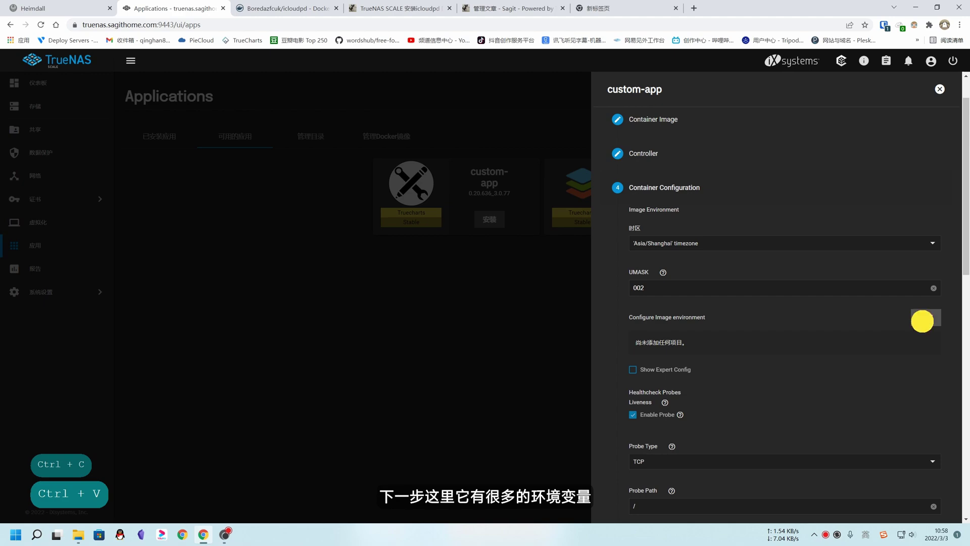
click(922, 321)
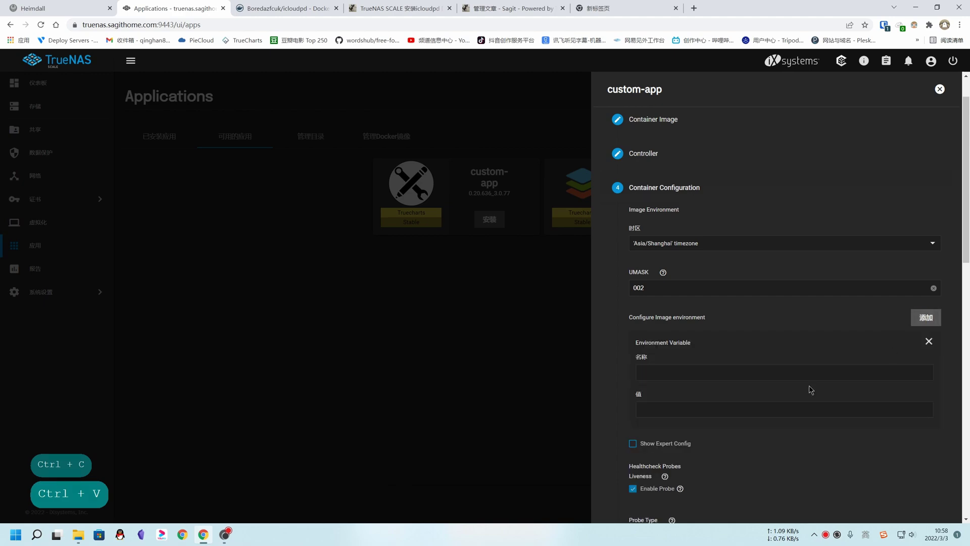
Name the blank environment variable apple_id, copied from the environment variable list in the TrueNAS SCALE icloudpd blog article.
click(398, 6)
scroll(395, 203, down, 5)
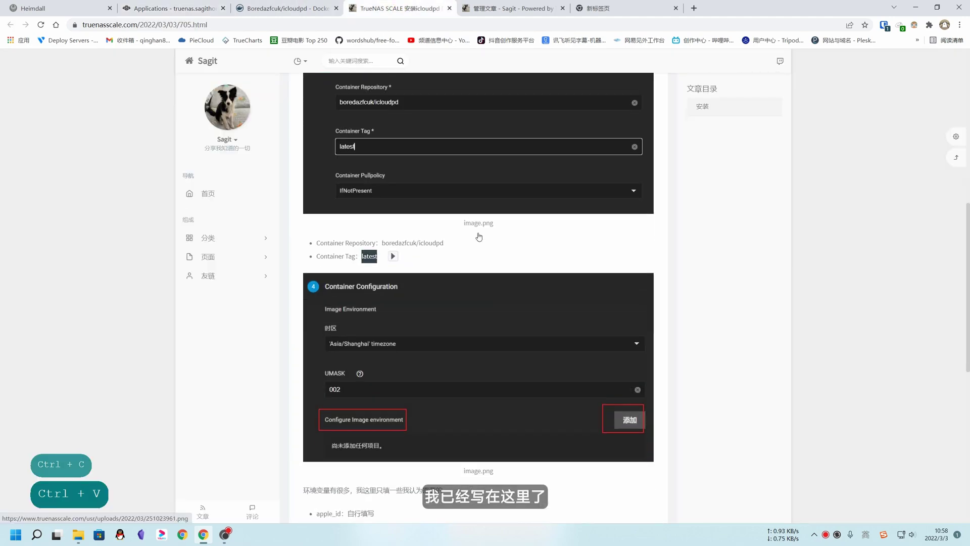
scroll(341, 261, up, 1)
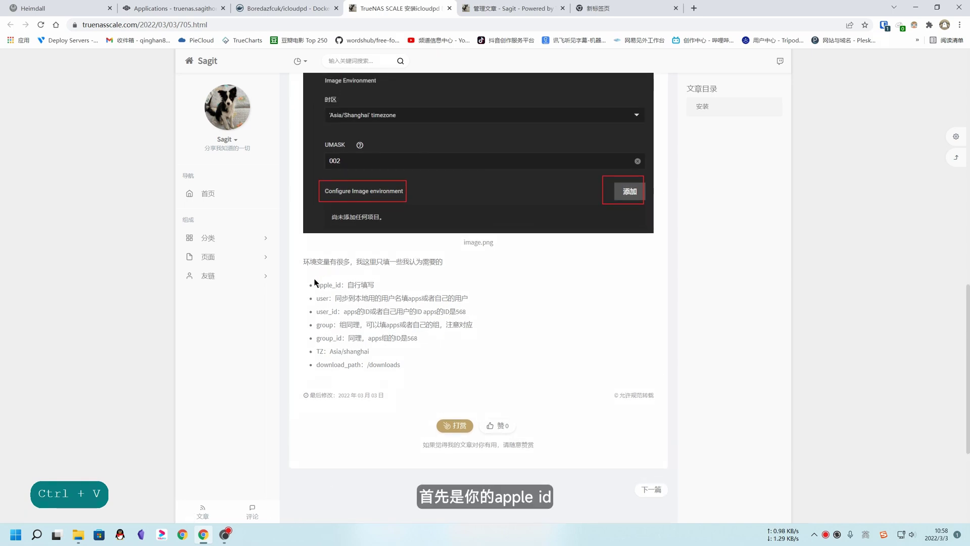
drag(316, 284, 341, 284)
key(ctrl+c)
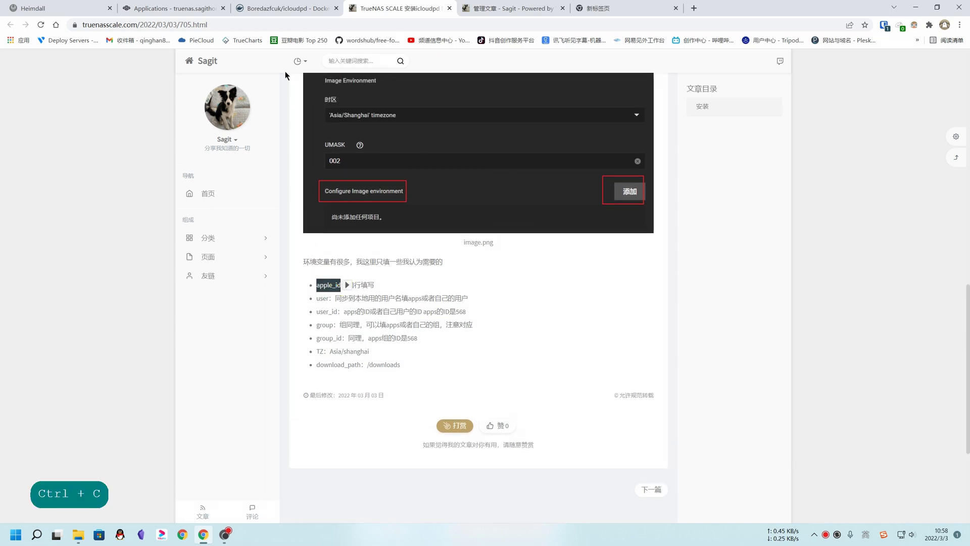
click(169, 8)
click(638, 376)
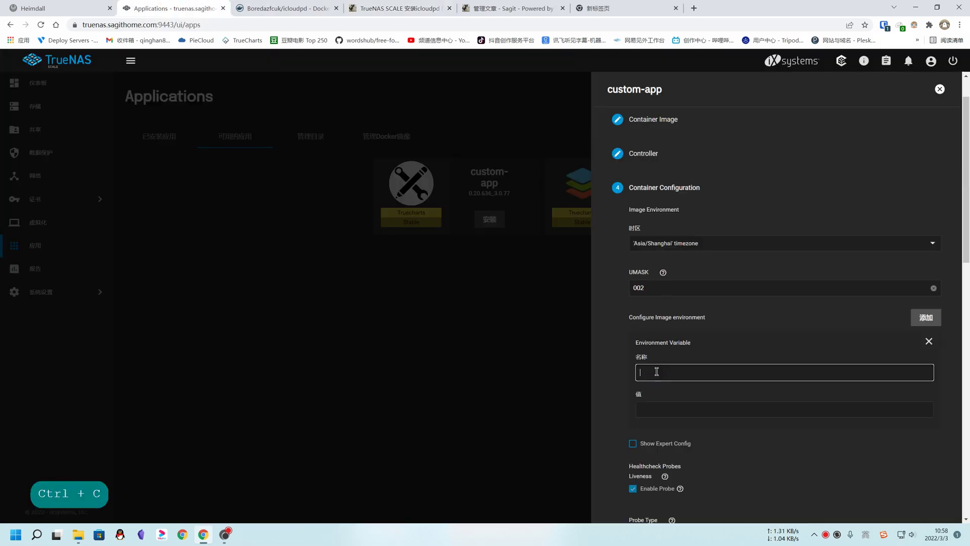
key(ctrl+v)
Add another environment variable named user, copied from the blog article, and set its value to apps.
click(926, 317)
scroll(735, 387, down, 2)
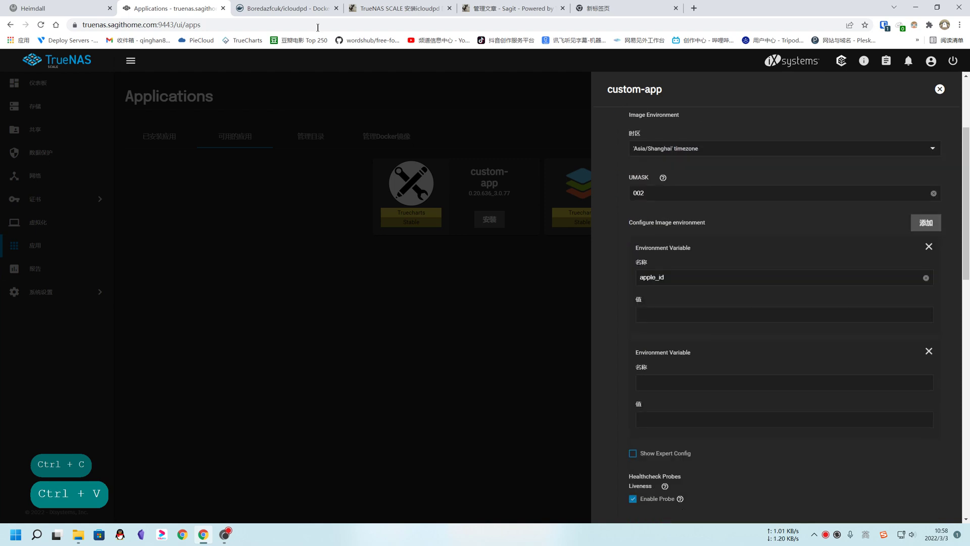
click(399, 8)
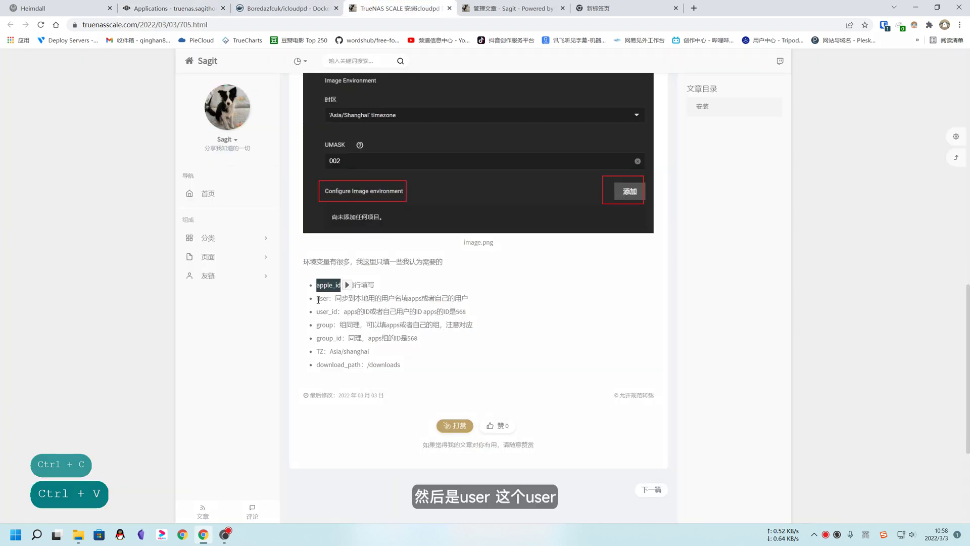
drag(316, 298, 328, 298)
key(ctrl+c)
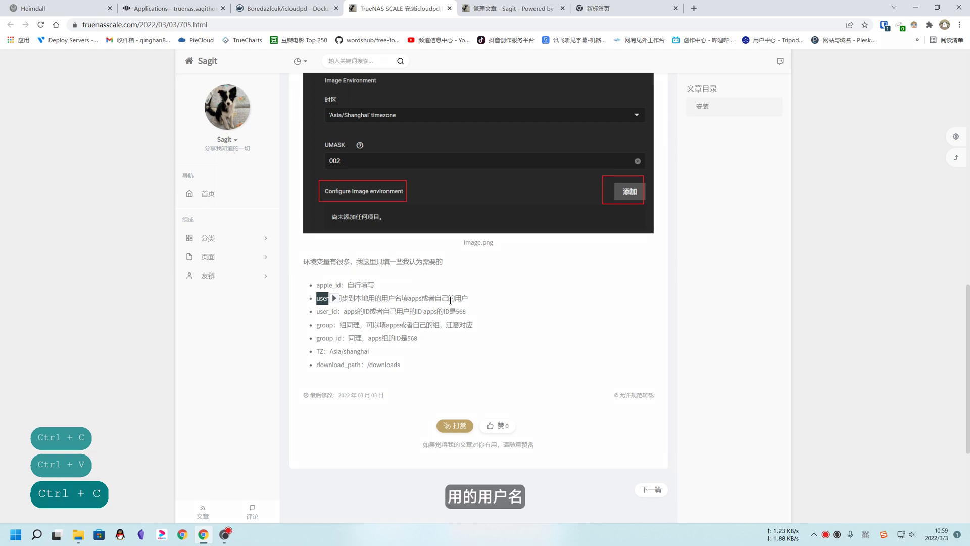
click(172, 8)
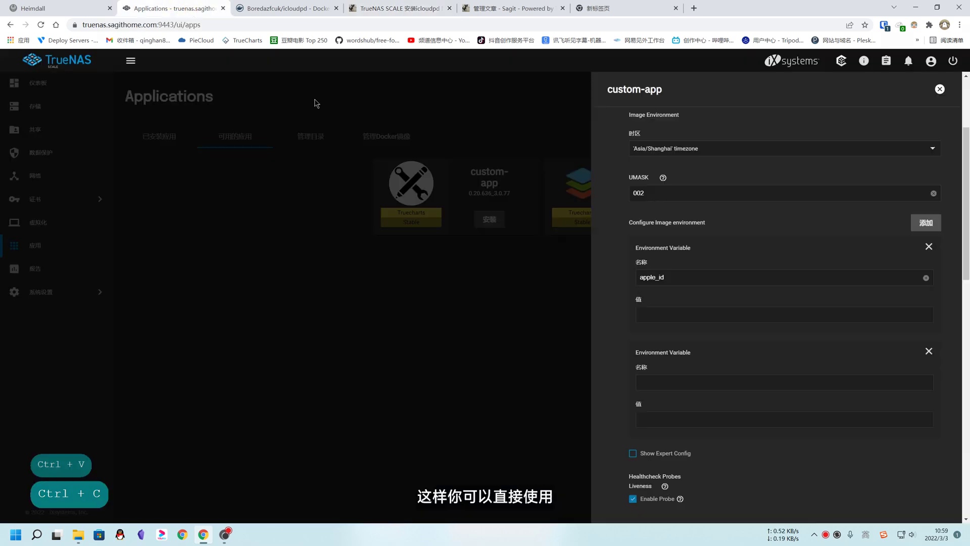
click(662, 383)
key(ctrl+v)
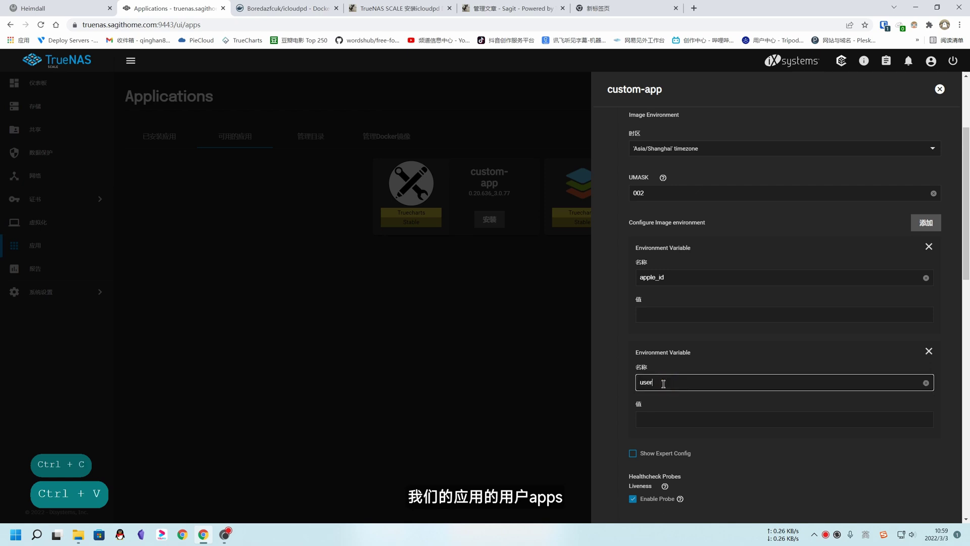
click(661, 420)
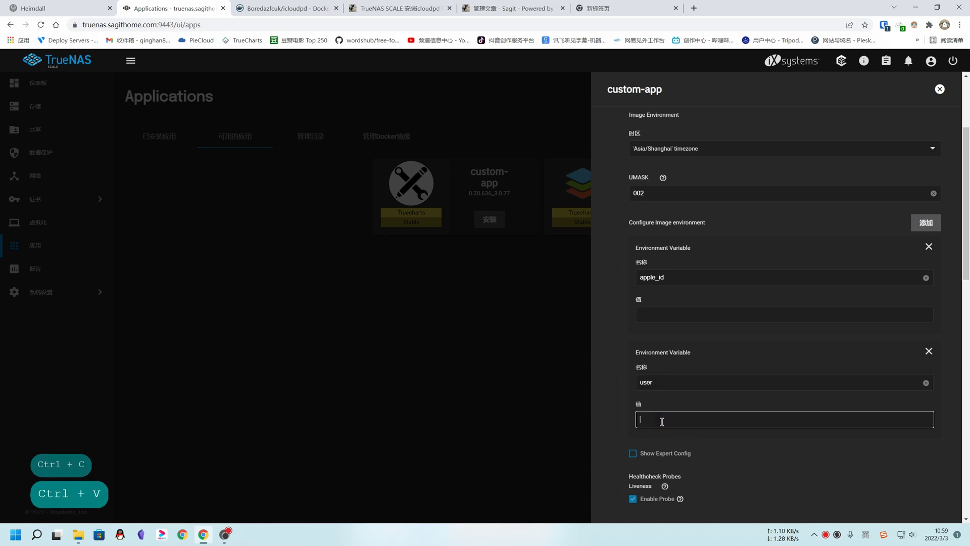
text(app)
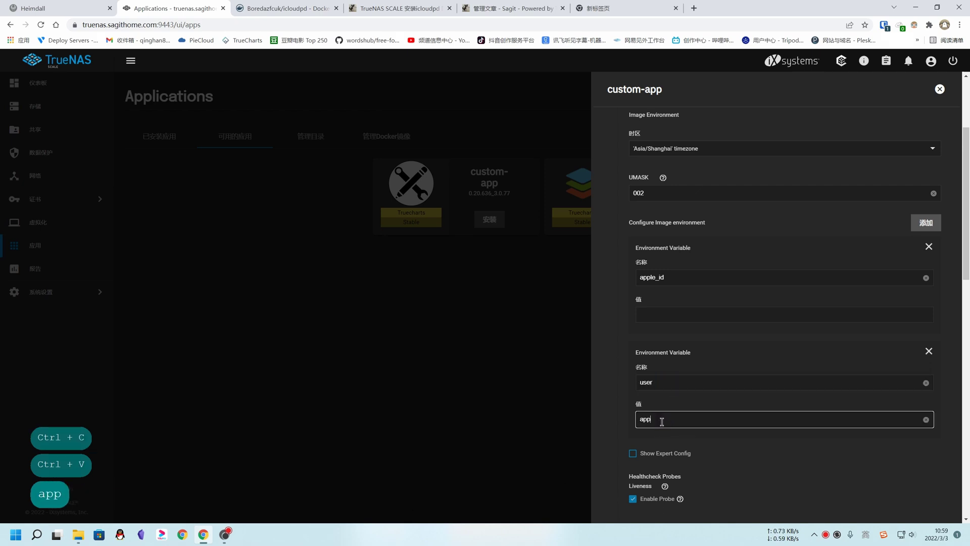
text(s)
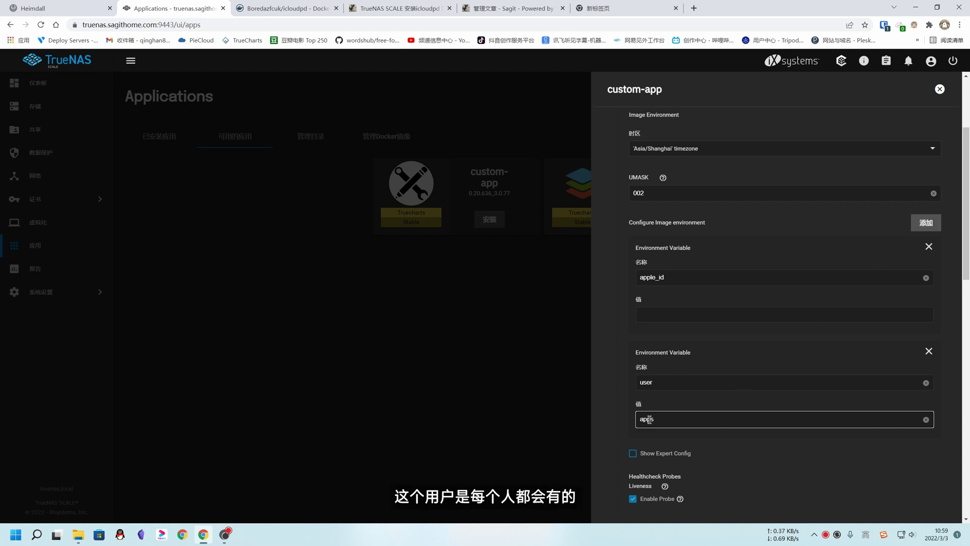
Add an environment variable named user_id, copied from the blog article, and set its value to 568.
click(924, 223)
scroll(772, 420, down, 2)
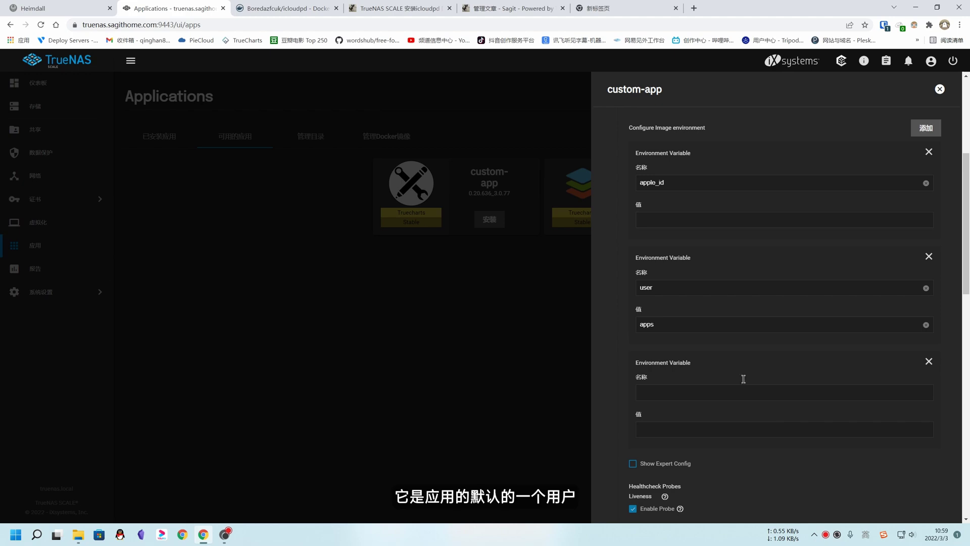
click(287, 7)
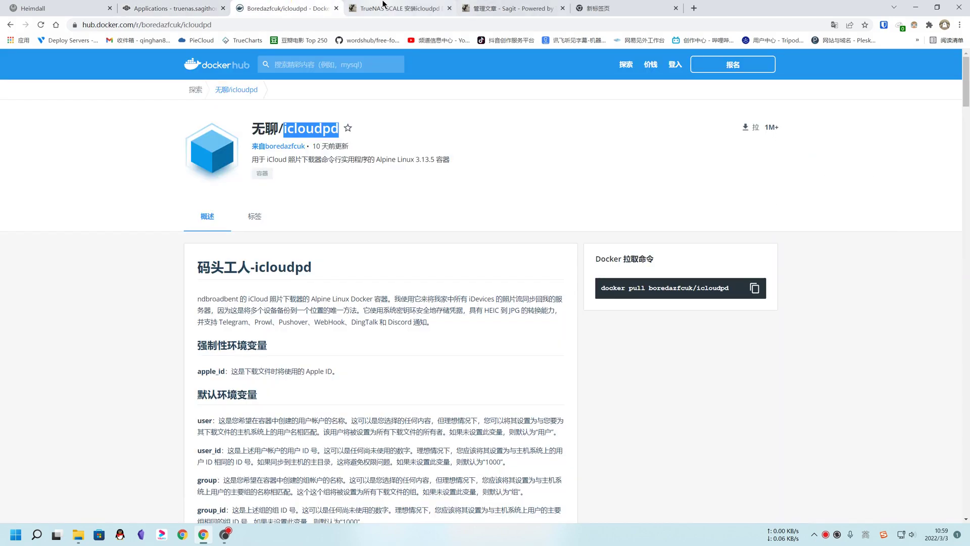
drag(382, 4, 270, 5)
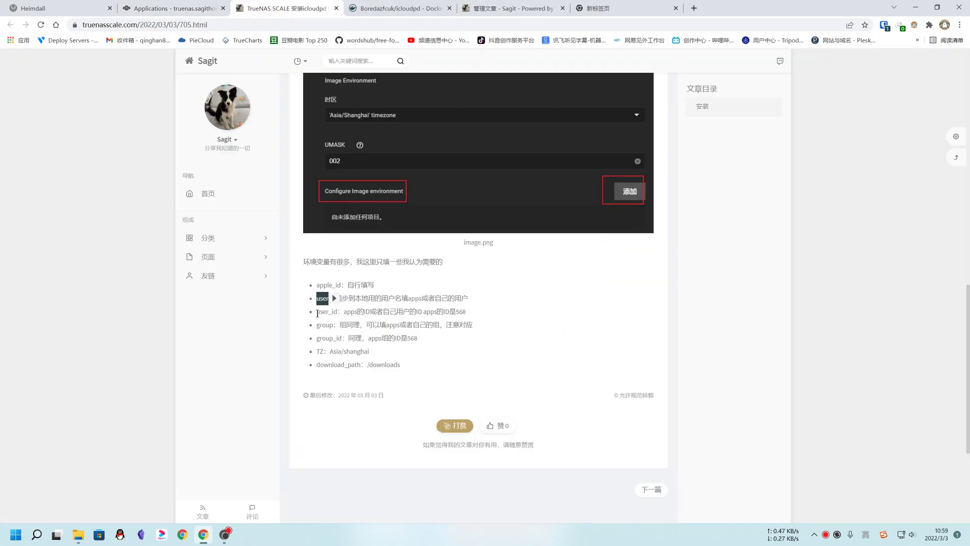
double_click(327, 312)
key(ctrl+c)
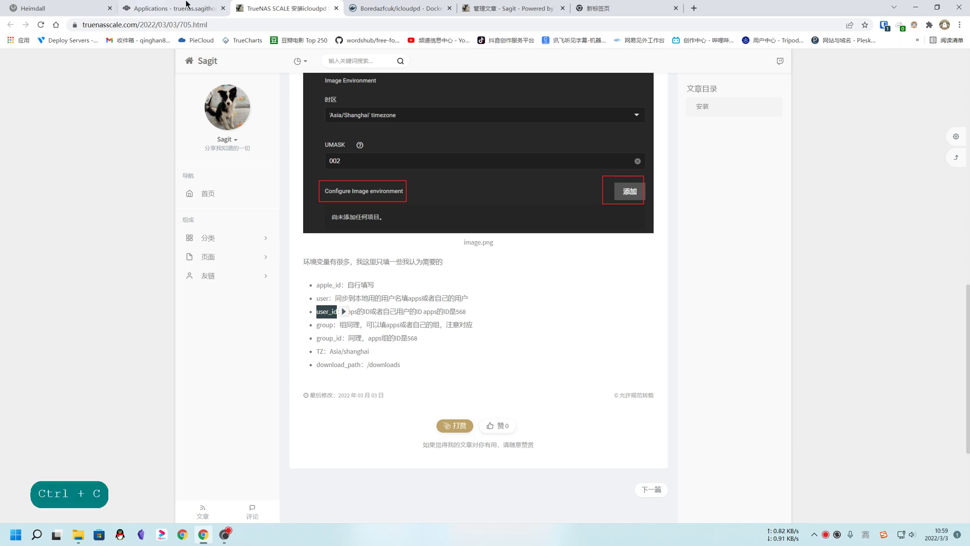
click(187, 4)
click(689, 389)
key(ctrl+v)
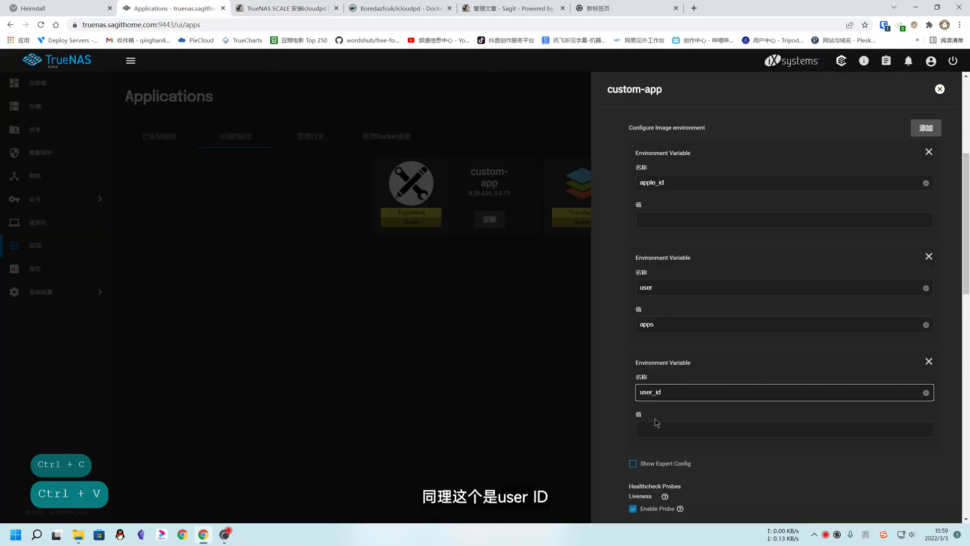
click(673, 423)
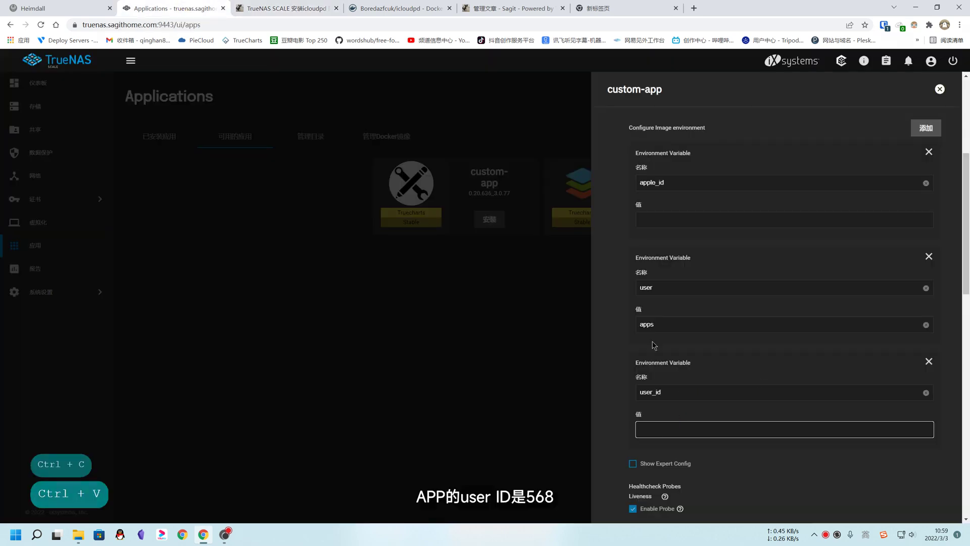
text(568)
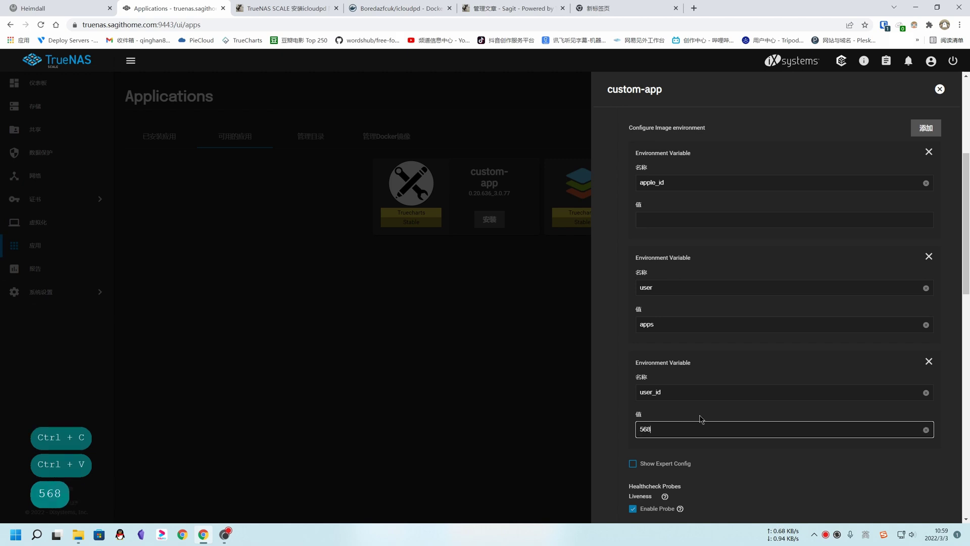
Add an environment variable named group, copied from the blog article, and set its value to apps.
click(926, 130)
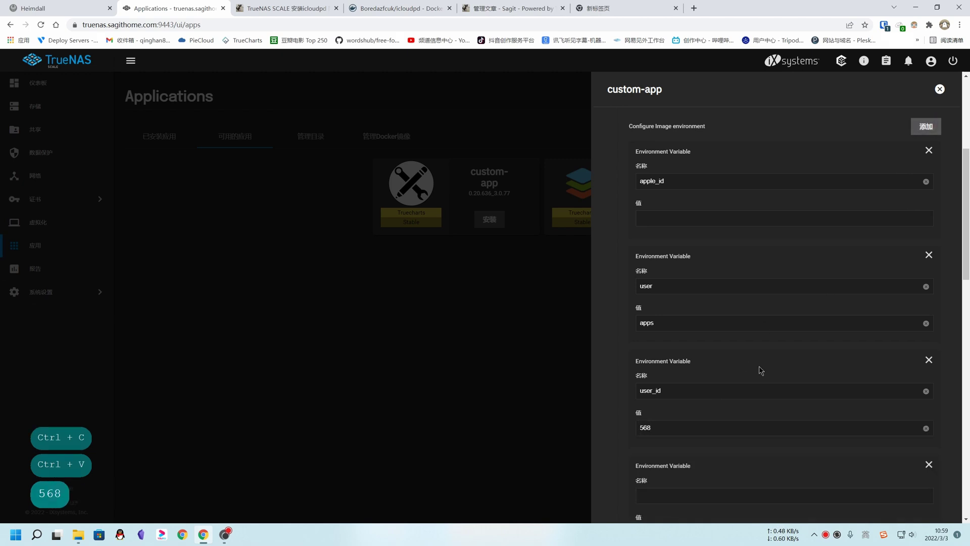
scroll(757, 368, down, 1)
click(282, 8)
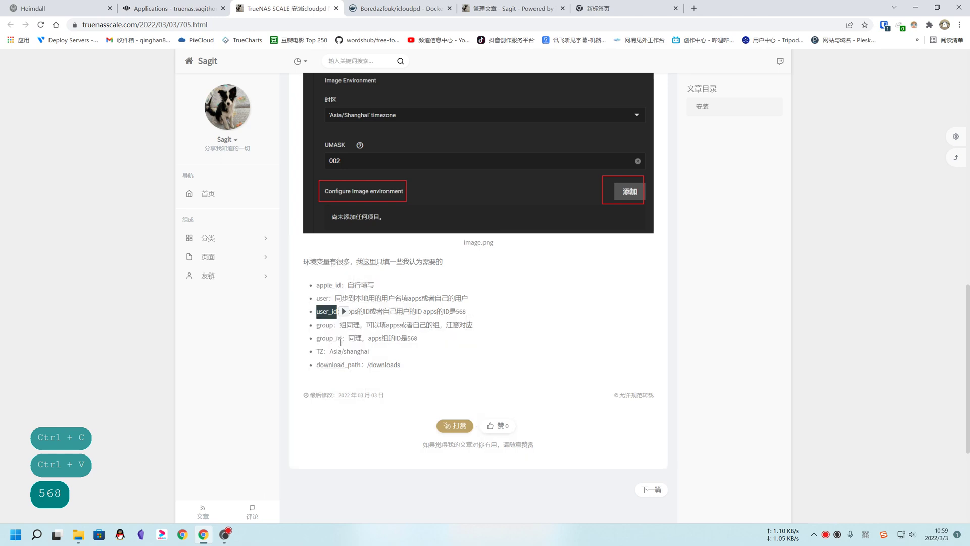
double_click(323, 324)
key(ctrl+c)
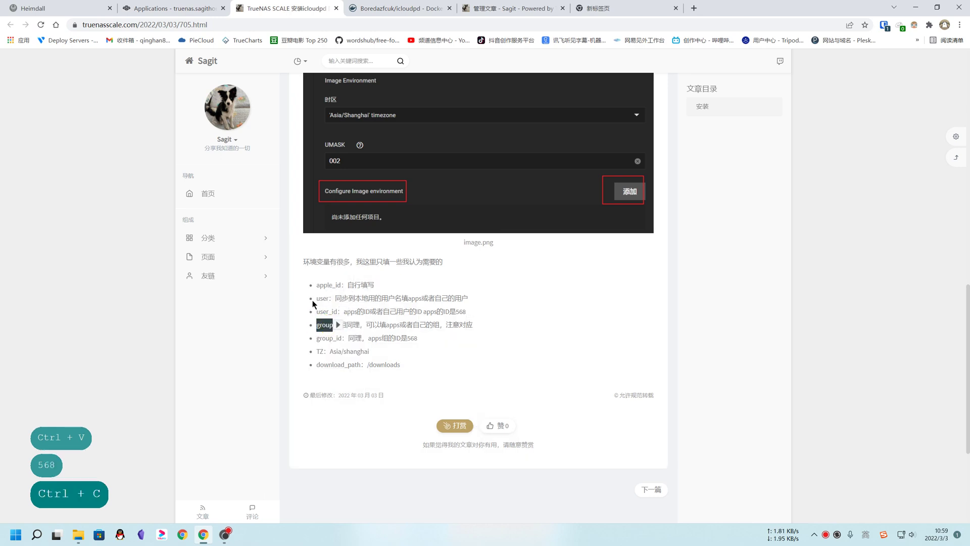
click(187, 8)
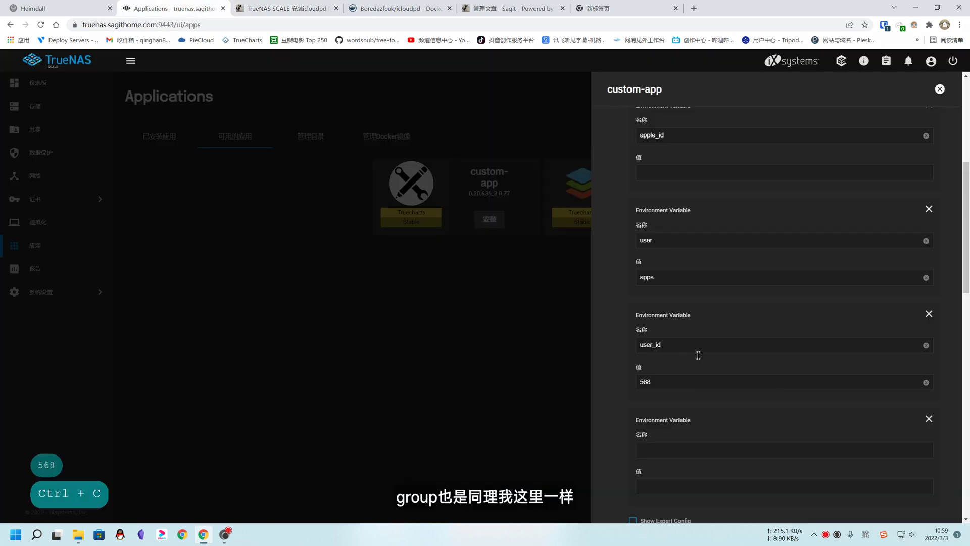
click(697, 448)
key(ctrl+v)
scroll(695, 448, down, 1)
click(675, 441)
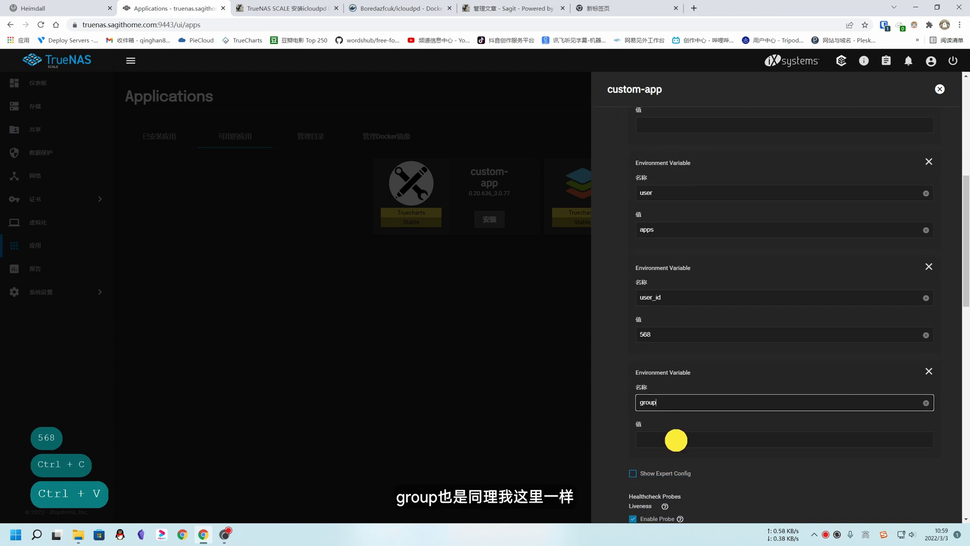
text(apps)
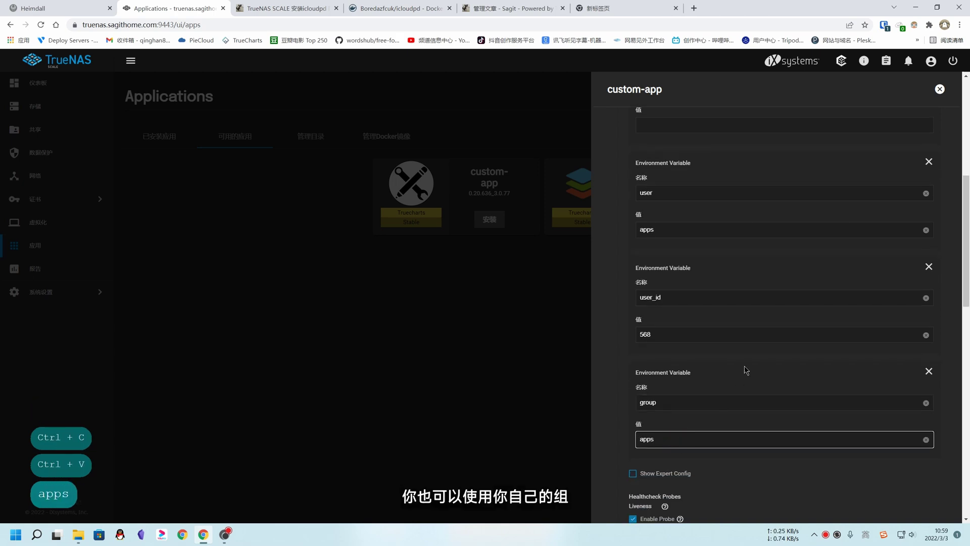
Add an environment variable named group_id, copied from the blog article, and set its value to 568.
scroll(762, 357, up, 2)
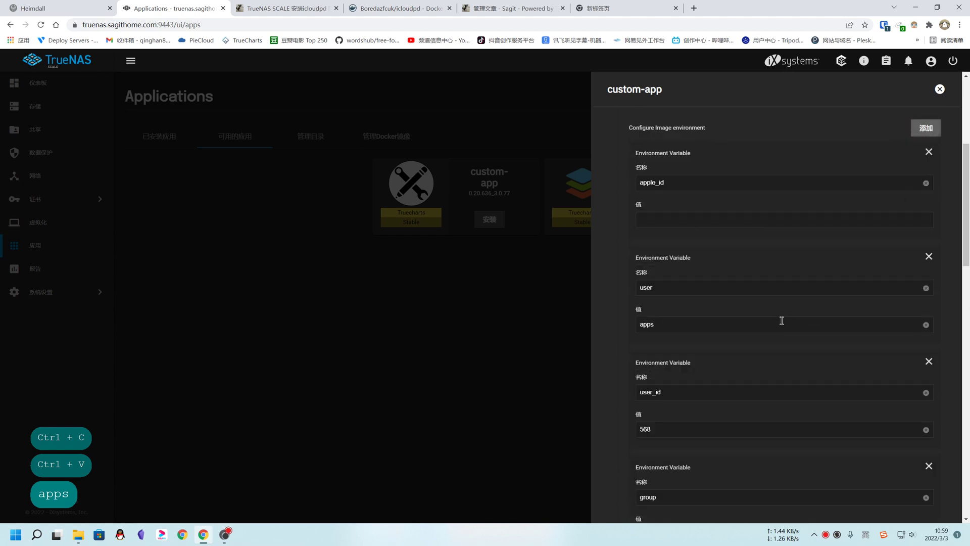
scroll(782, 320, down, 4)
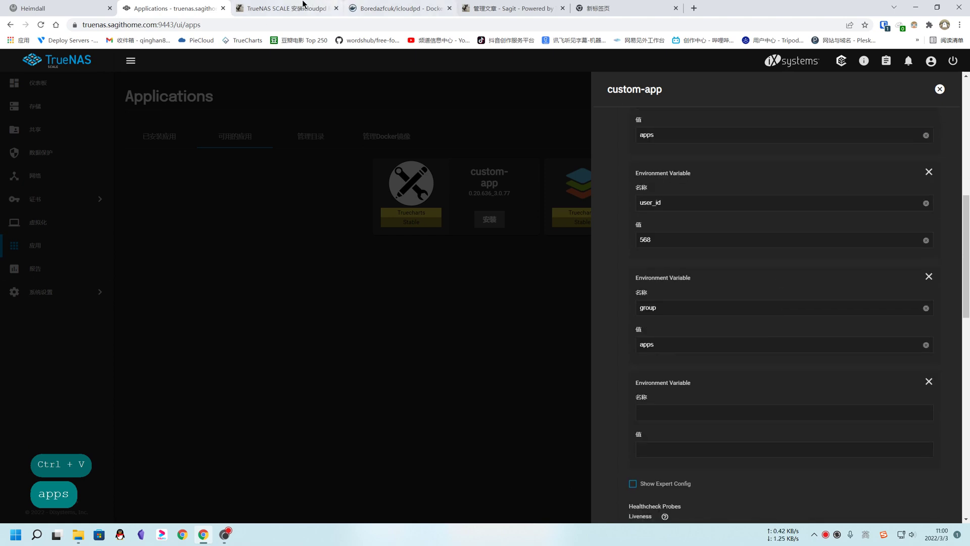
click(303, 5)
double_click(333, 337)
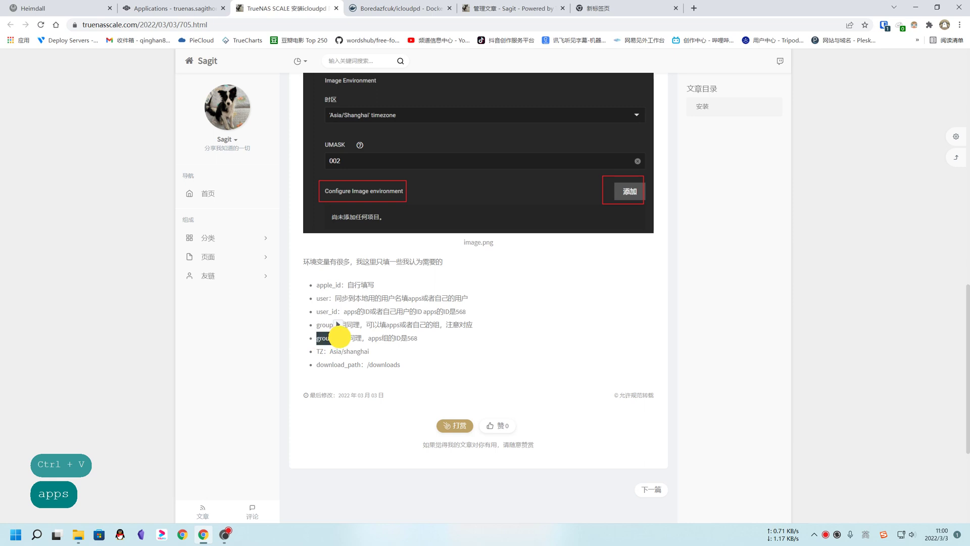
key(ctrl+c)
click(172, 8)
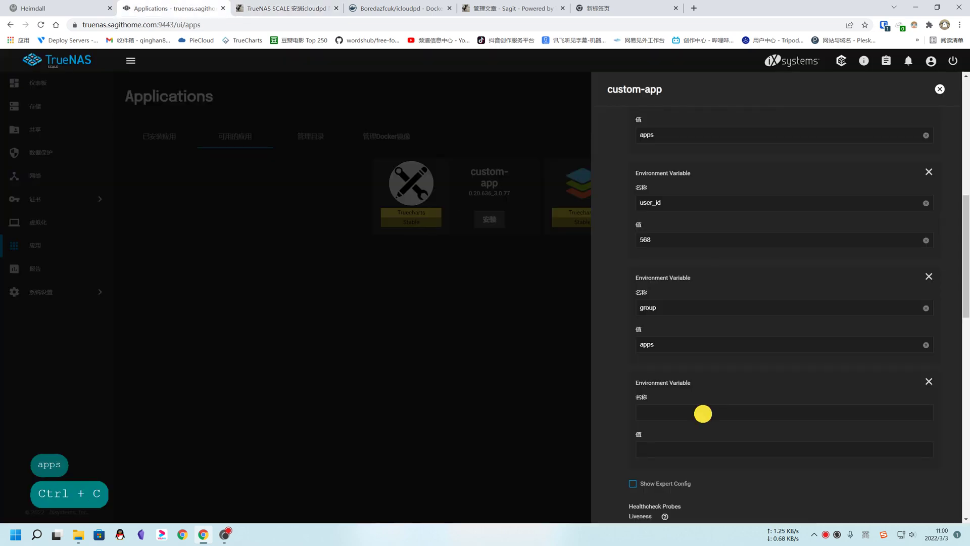
click(702, 413)
key(ctrl+v)
click(683, 456)
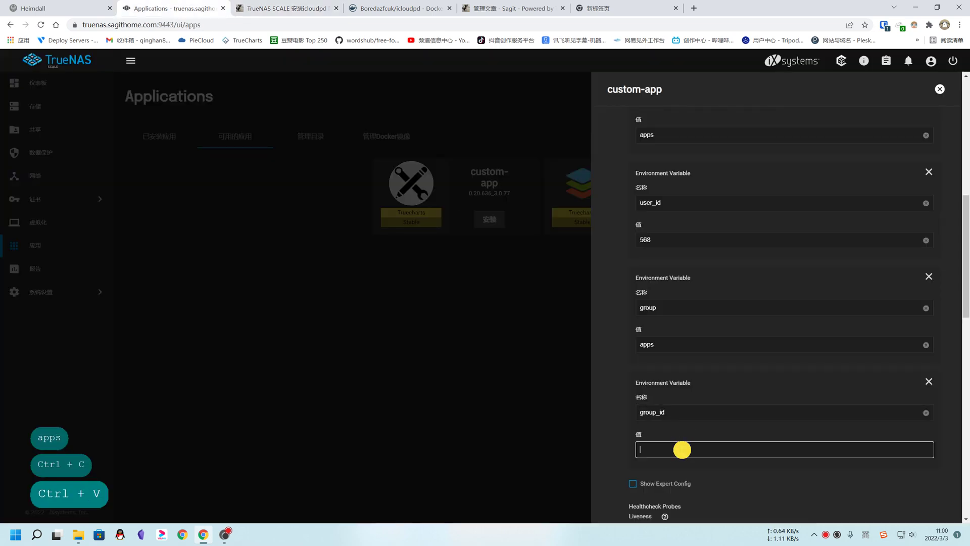
text(568)
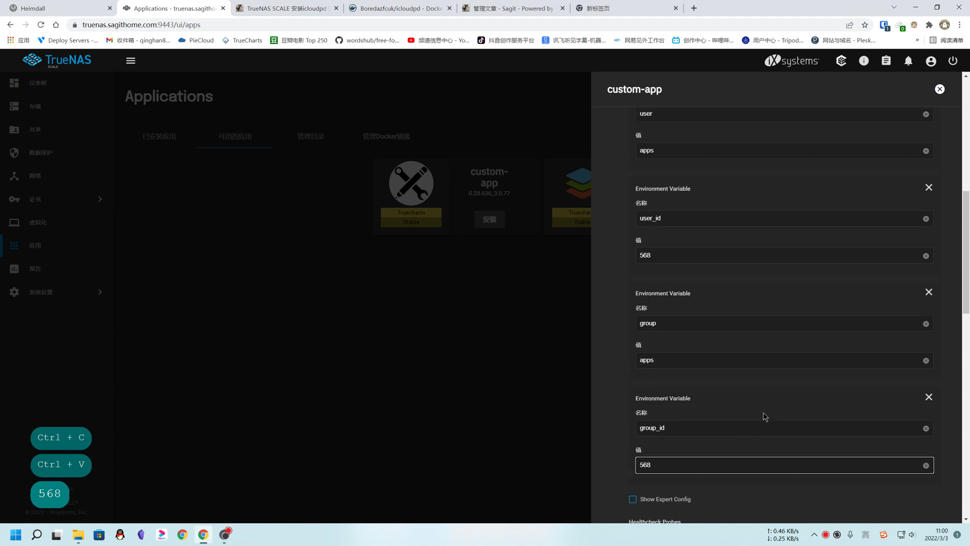
Add another environment variable and name it TZ, copied from the blog article.
scroll(762, 416, up, 5)
click(926, 177)
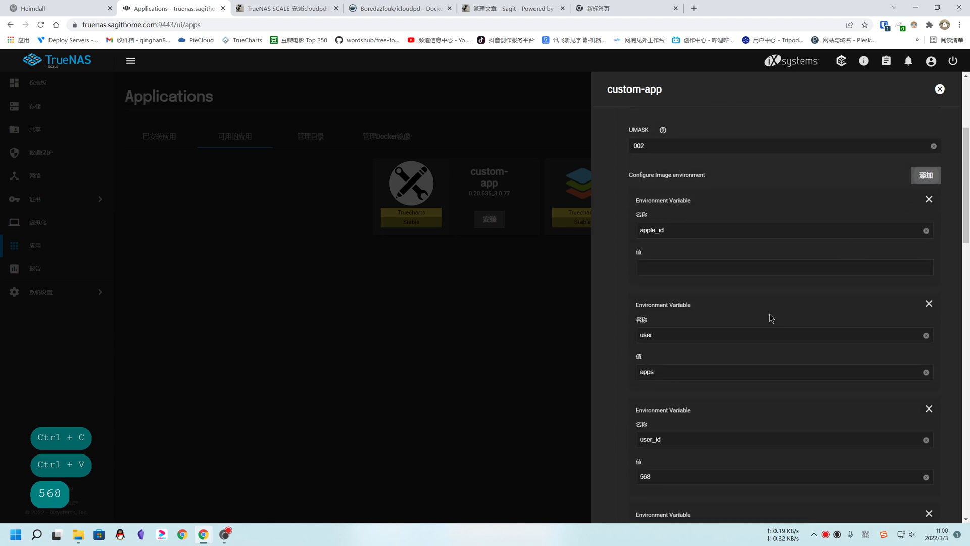
scroll(768, 318, down, 8)
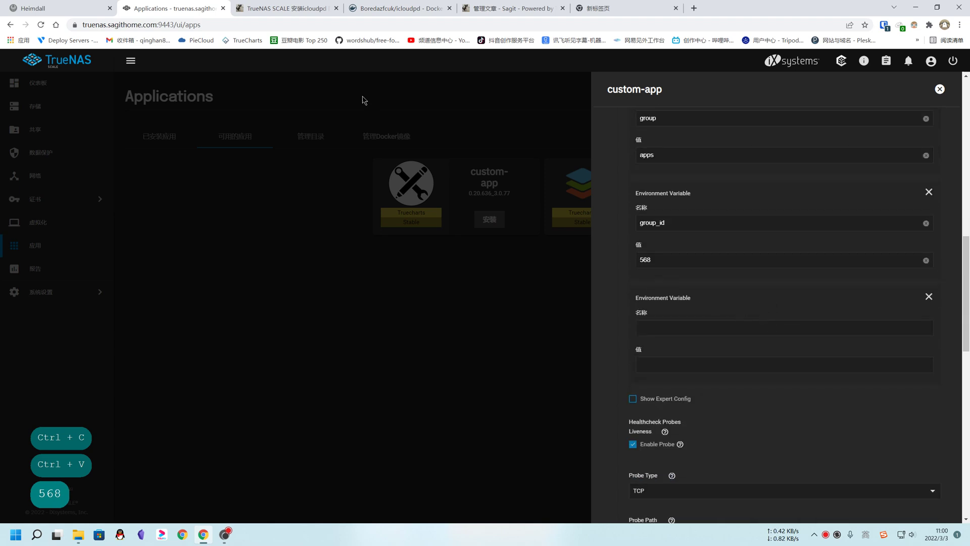
click(289, 8)
drag(317, 352, 324, 352)
key(ctrl+c)
click(177, 8)
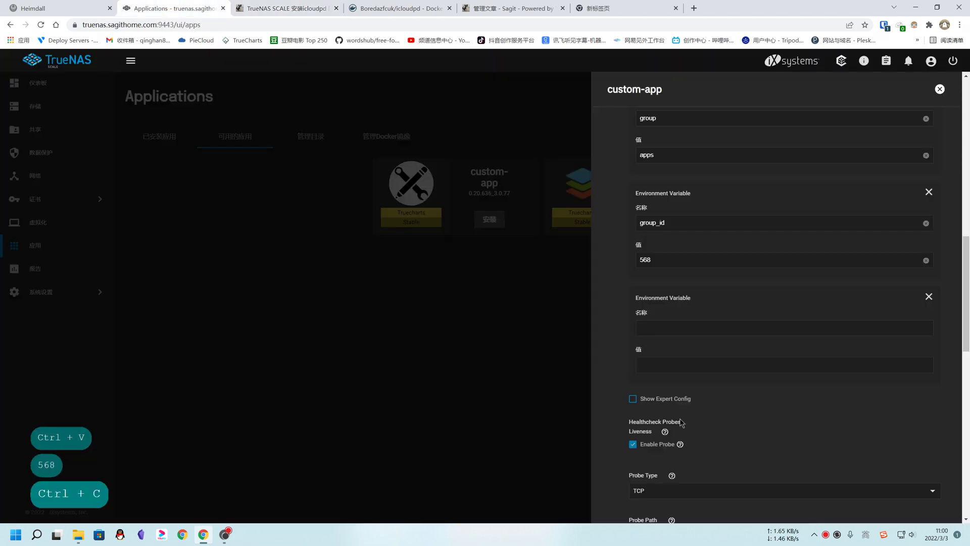
click(672, 327)
key(ctrl+v)
Set the TZ variable's value to Asia/shanghai, copied from the blog article.
click(251, 8)
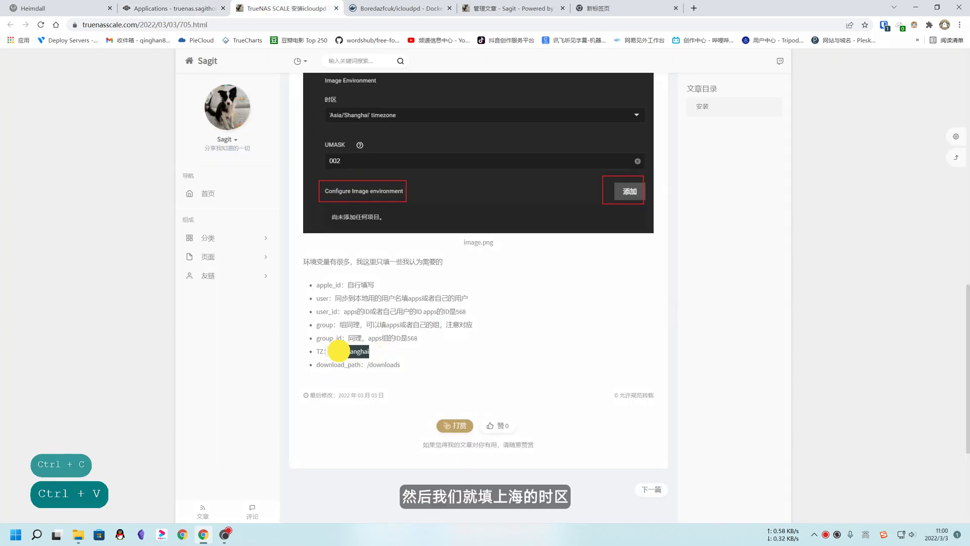
drag(336, 352, 365, 350)
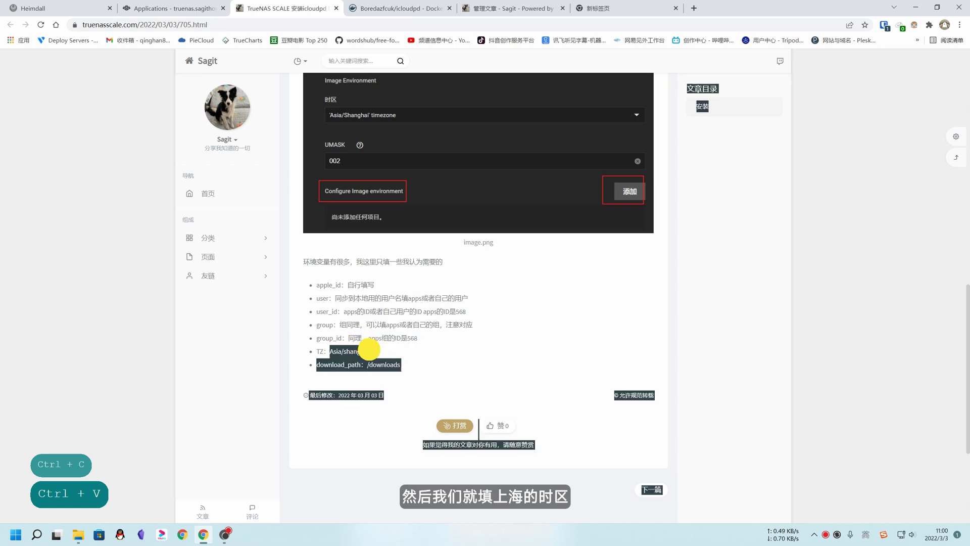
key(ctrl+c)
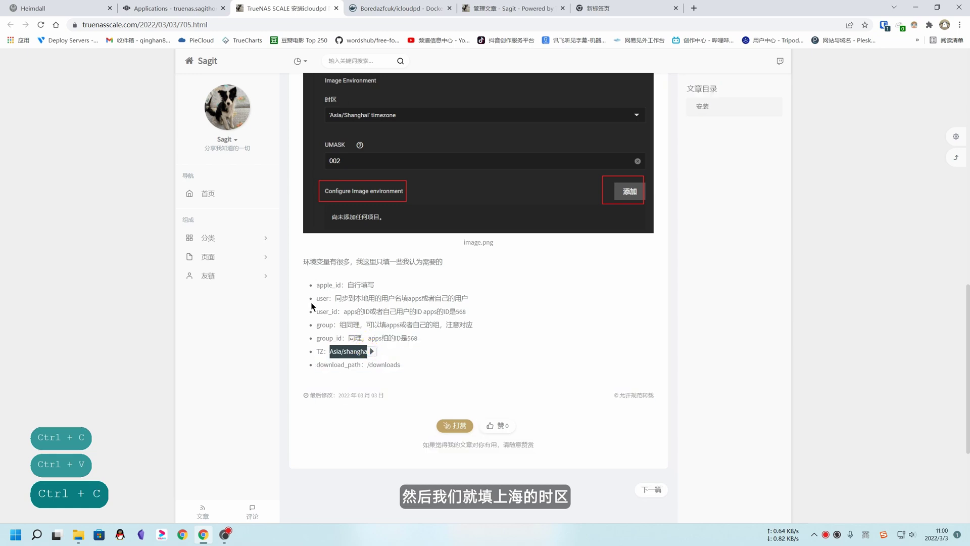
click(408, 350)
drag(329, 352, 371, 352)
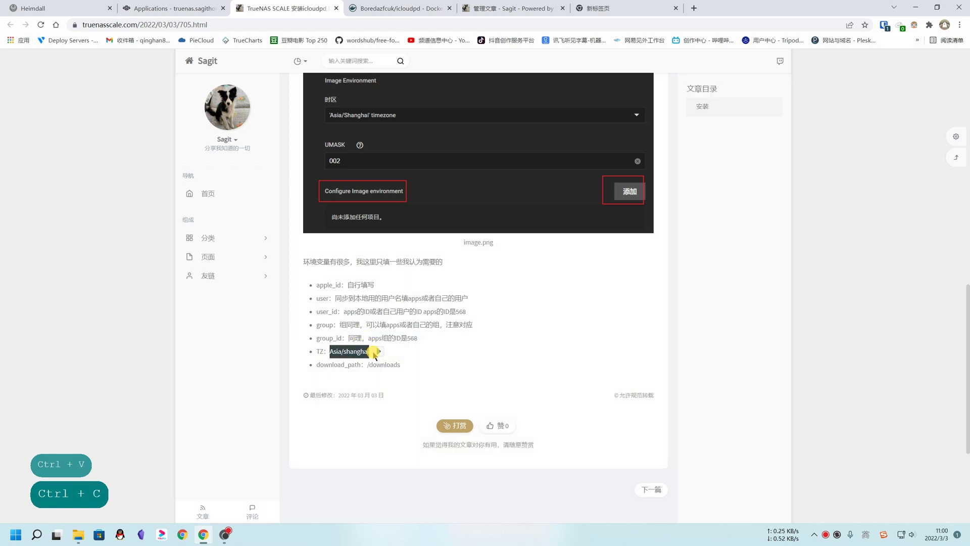
key(ctrl+c)
click(175, 8)
click(687, 366)
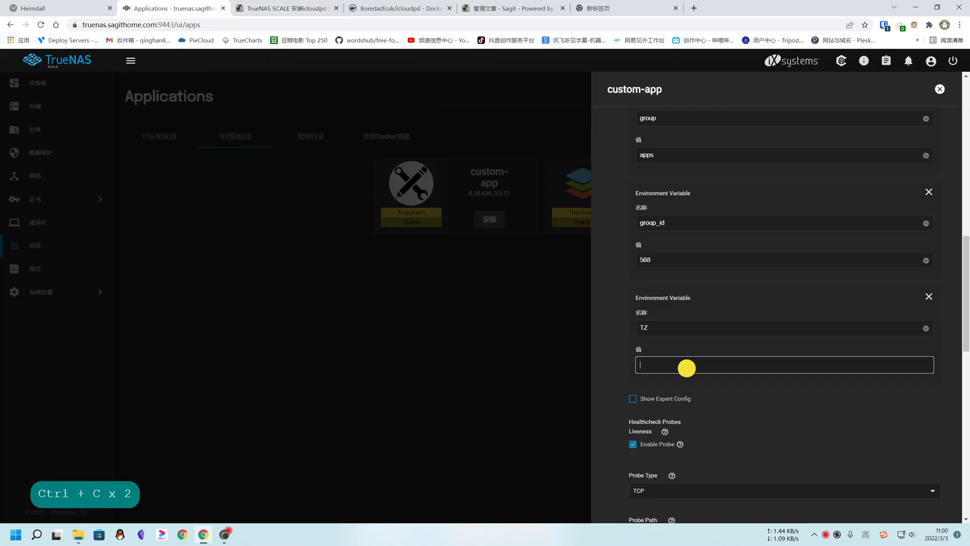
key(ctrl+v)
Add one more empty environment variable and copy the name download_path from the blog article.
scroll(820, 389, up, 10)
scroll(821, 389, up, 4)
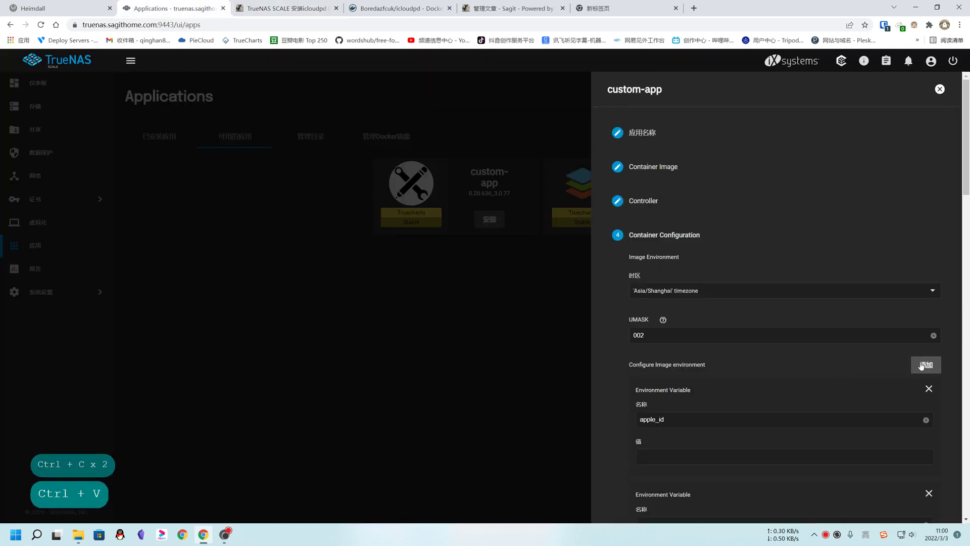
scroll(844, 386, down, 10)
scroll(820, 401, down, 5)
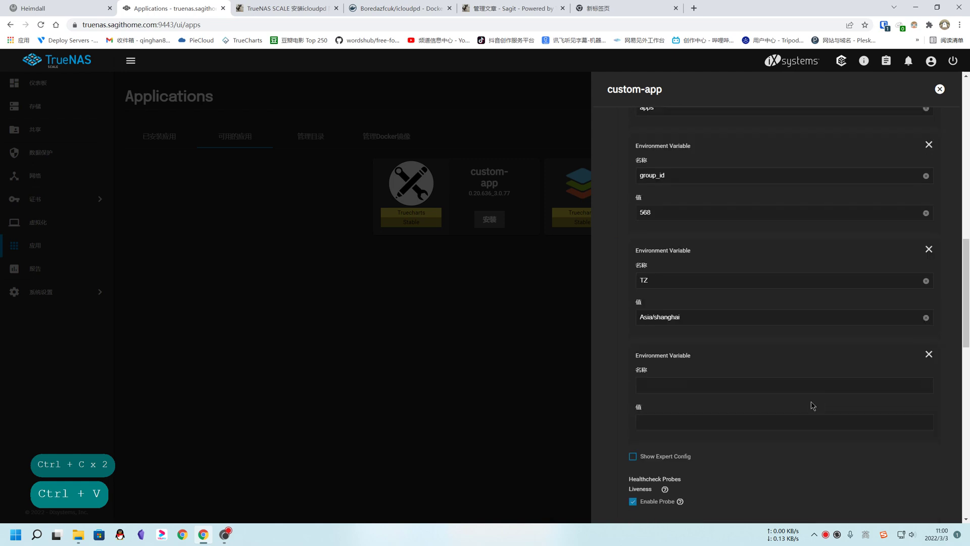
click(269, 5)
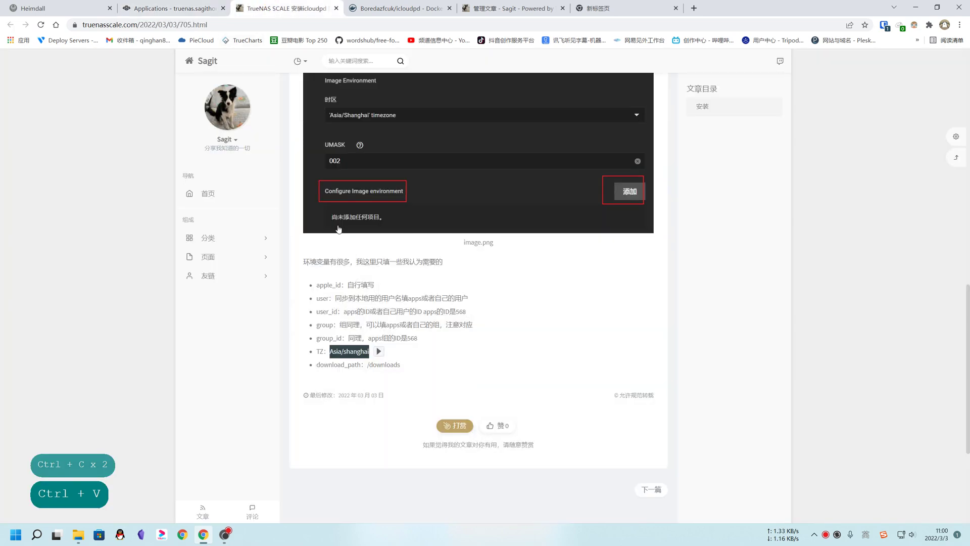
drag(318, 365, 360, 364)
key(ctrl+c)
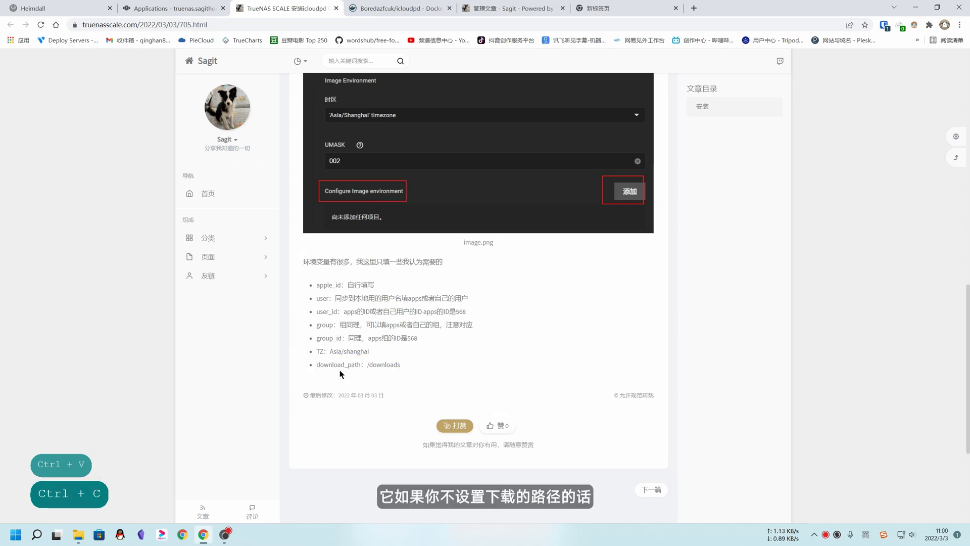
drag(317, 366, 359, 366)
key(ctrl+c)
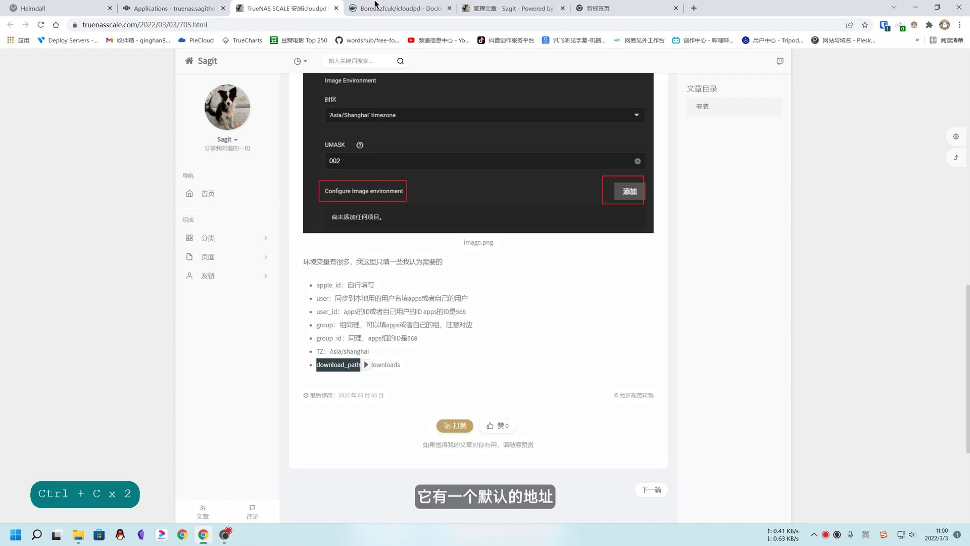
Check the download_path description on the icloudpd Docker Hub page and name the new environment variable download_path.
click(399, 8)
scroll(336, 366, down, 2)
scroll(335, 365, down, 2)
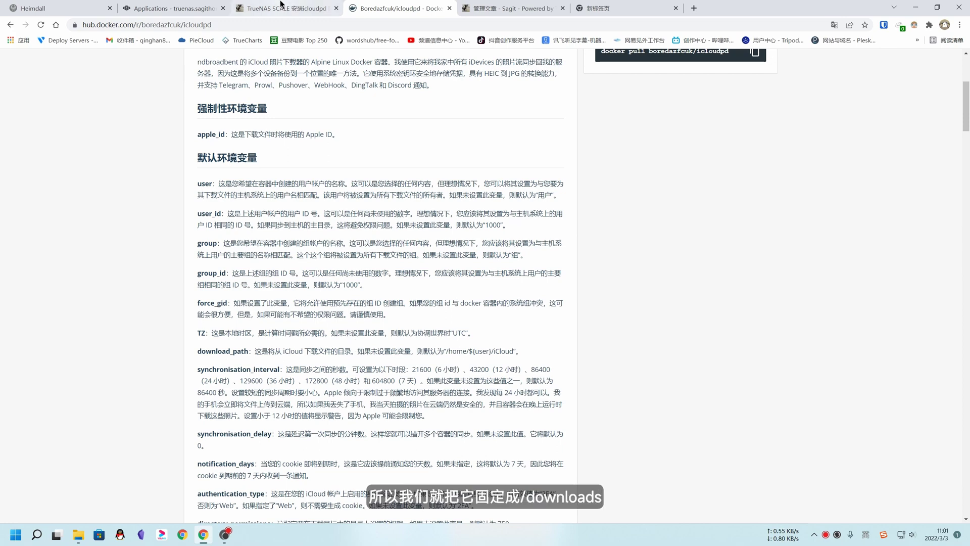
click(169, 8)
click(665, 386)
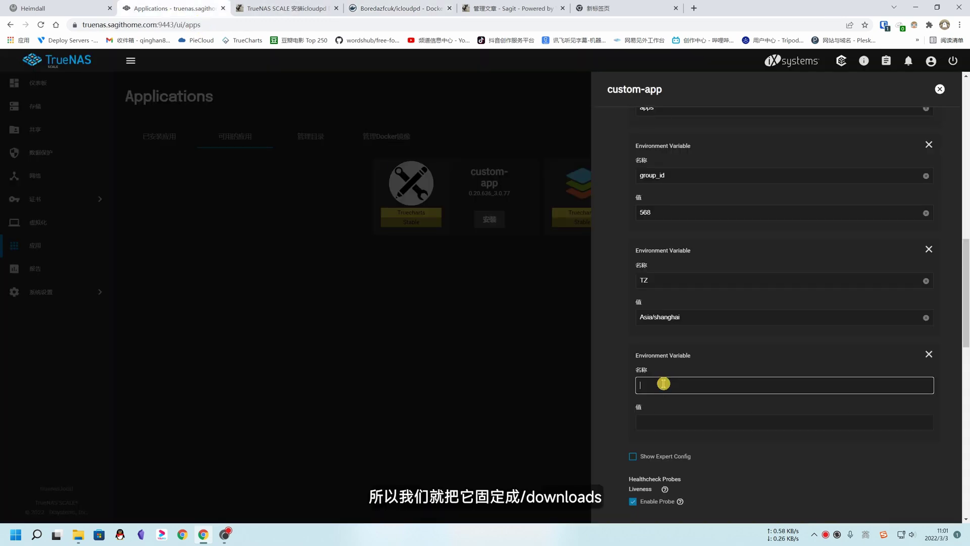
key(ctrl+v)
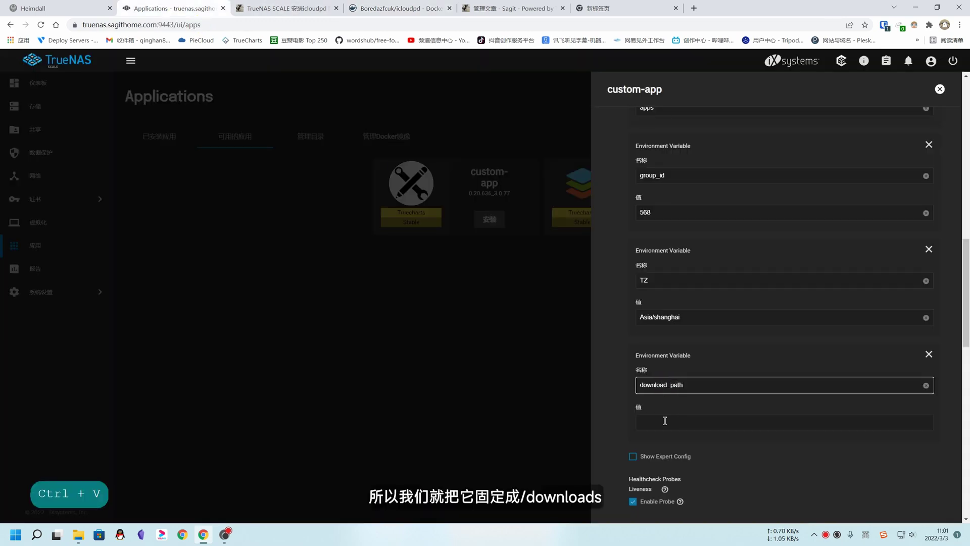
Set the download_path variable's value to /downloads, copied from the blog article.
click(293, 8)
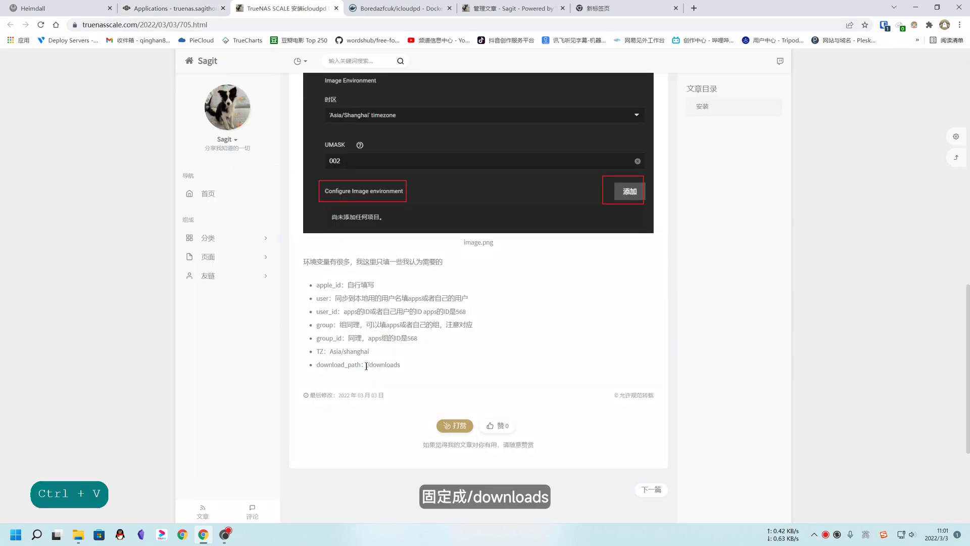
drag(368, 364, 400, 364)
key(ctrl+c)
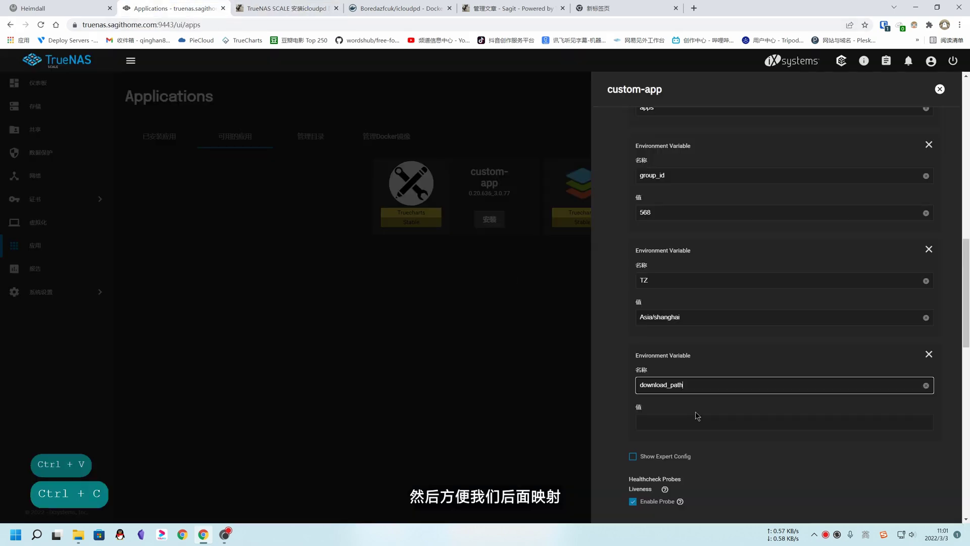
click(693, 425)
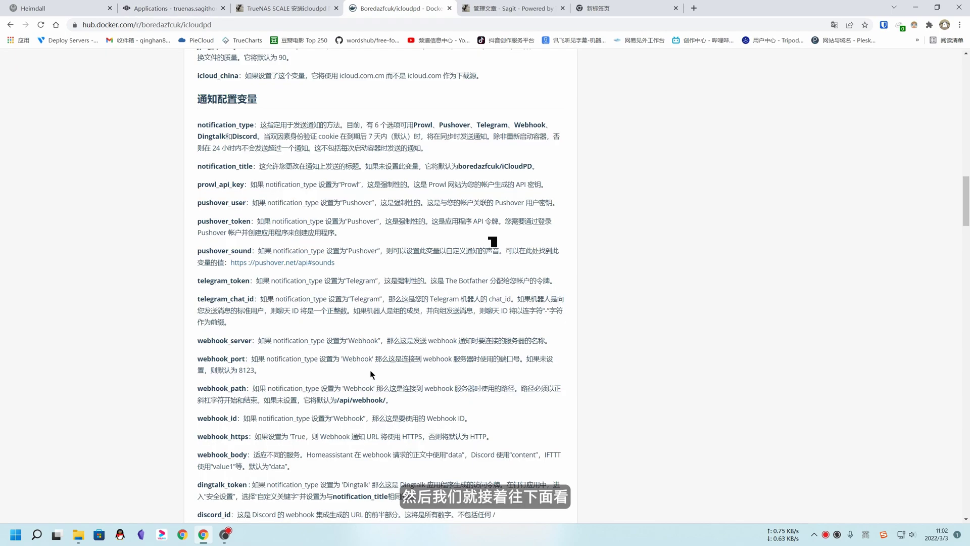
Check the Docker Hub instructions for port mappings, disable the liveness, readiness and startup health probes, and continue to Networking and Services.
scroll(370, 374, down, 9)
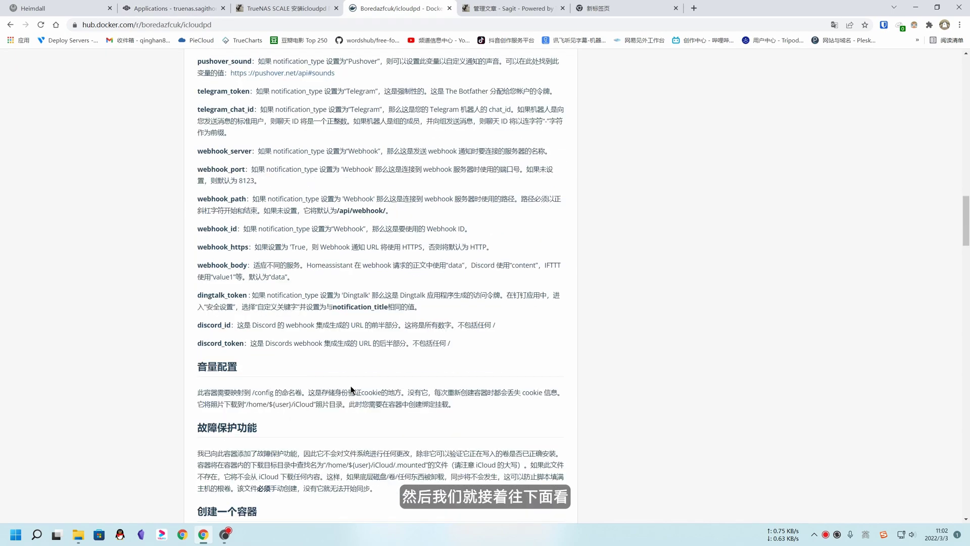
scroll(262, 402, down, 2)
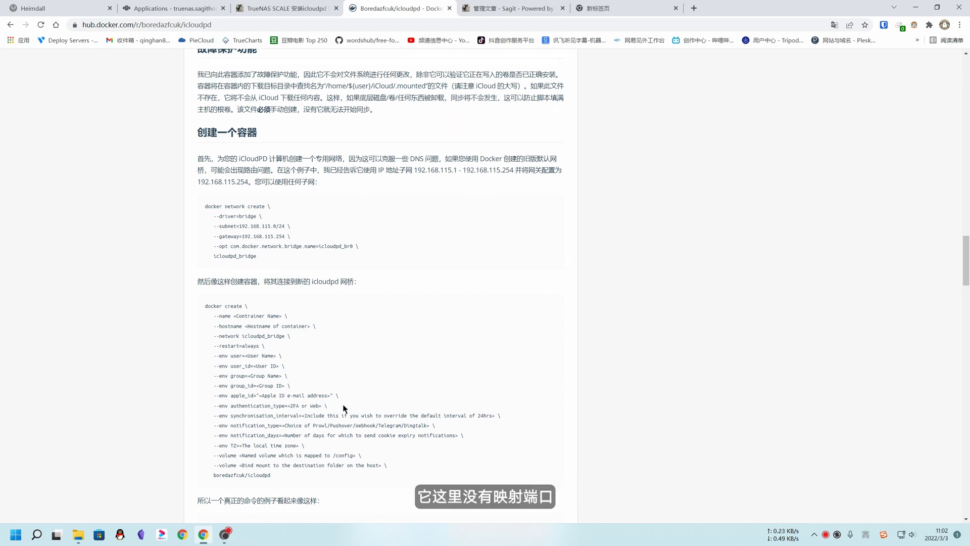
click(169, 9)
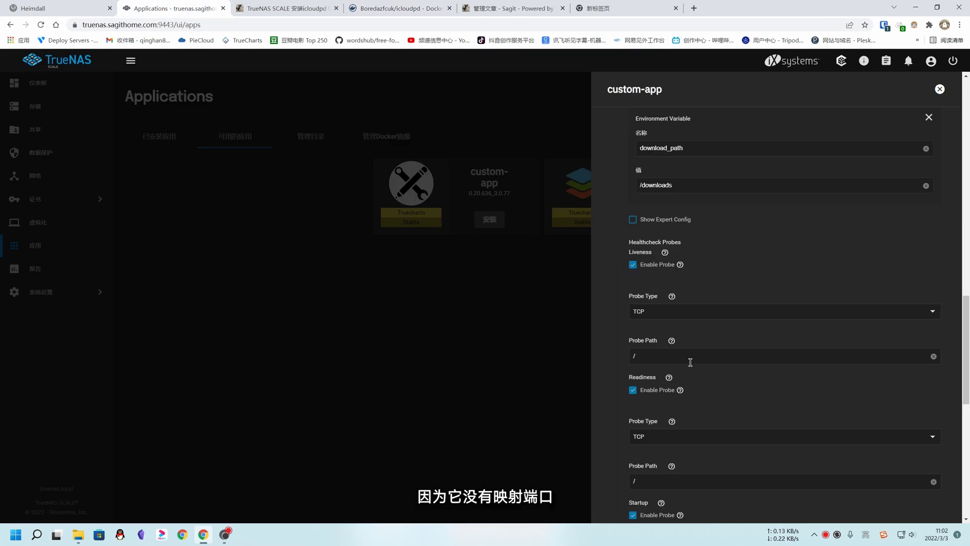
scroll(690, 362, down, 5)
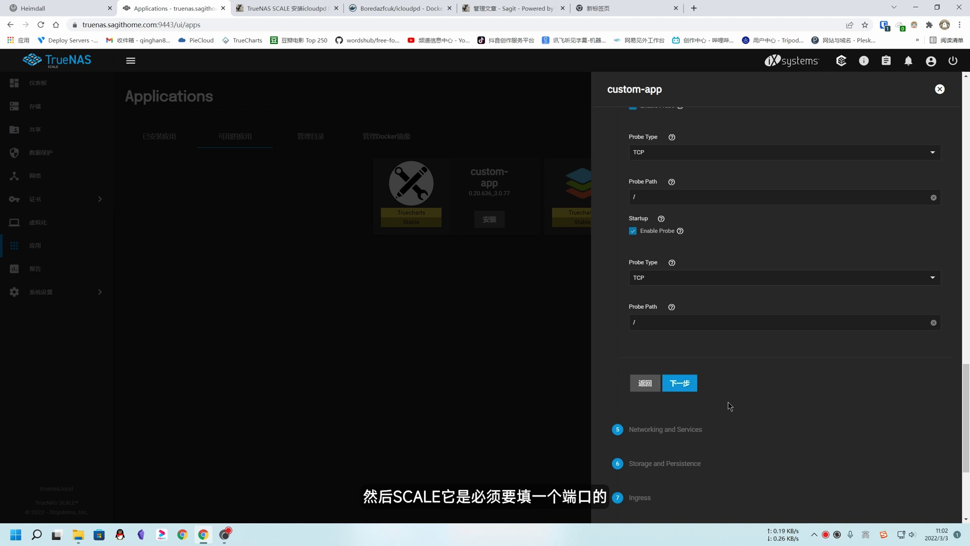
scroll(756, 358, up, 5)
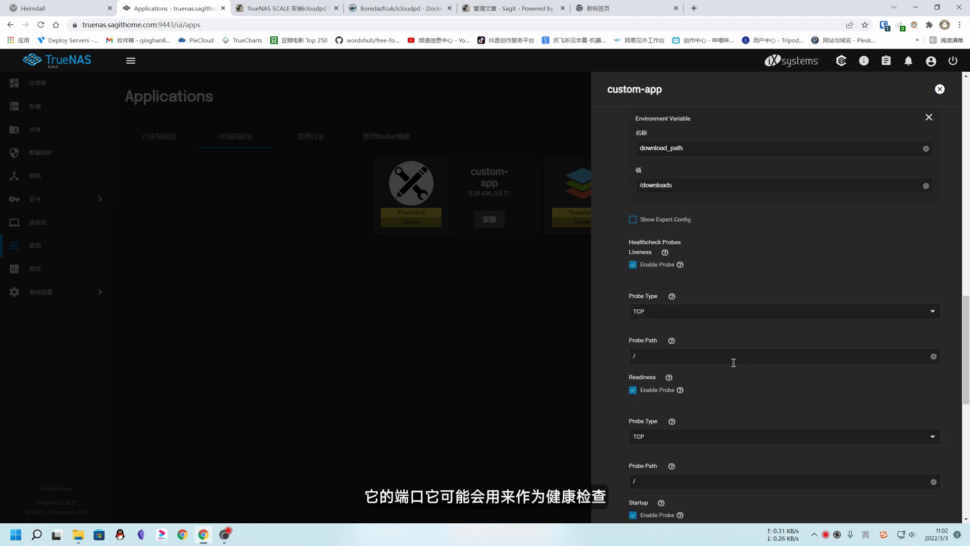
scroll(700, 344, down, 1)
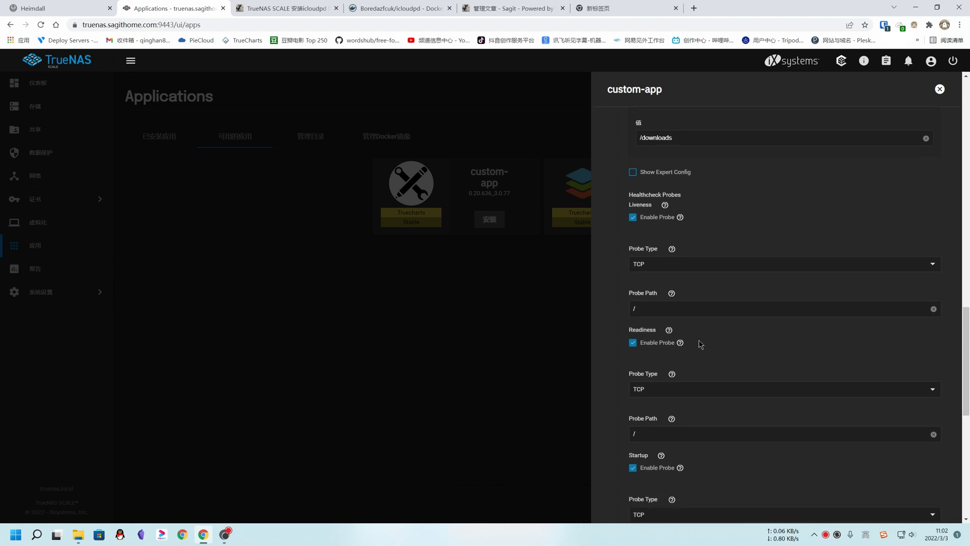
click(634, 218)
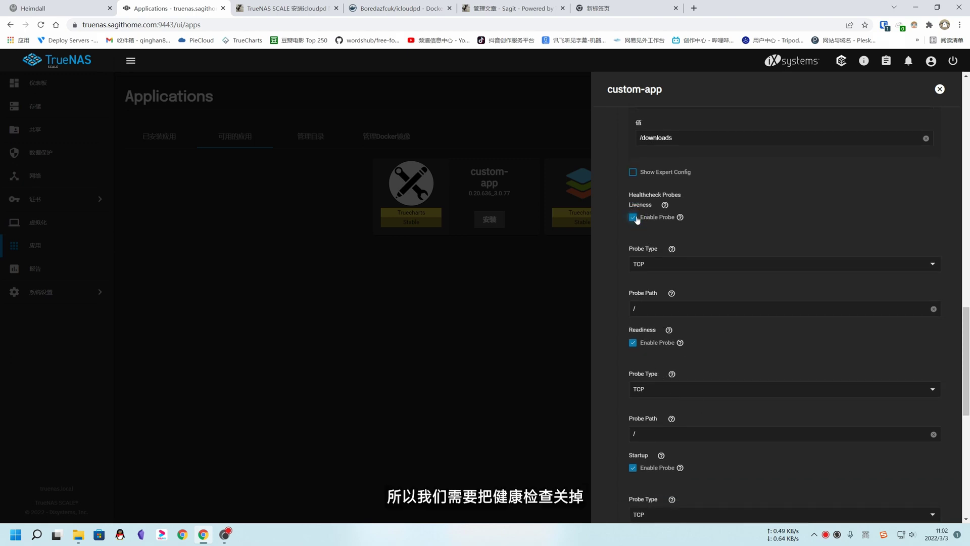
click(632, 252)
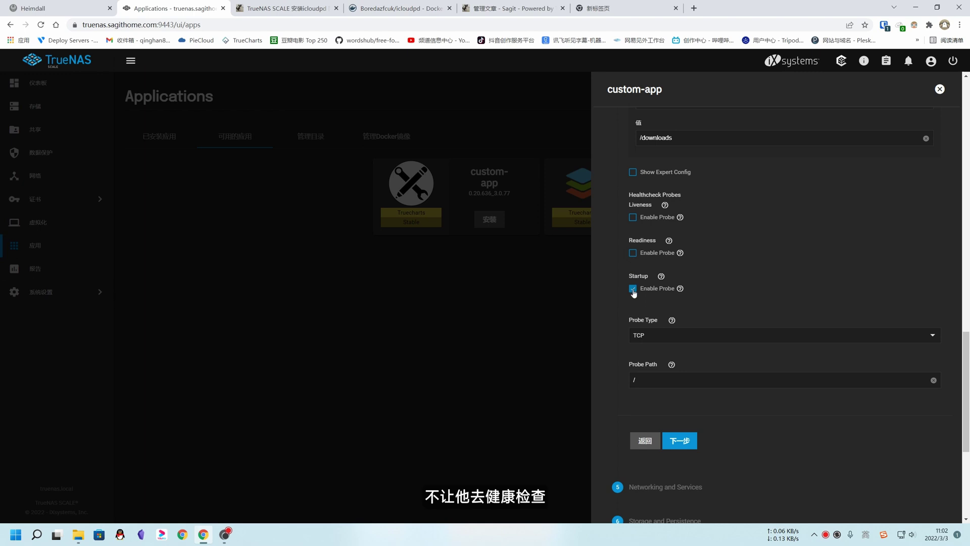
click(633, 289)
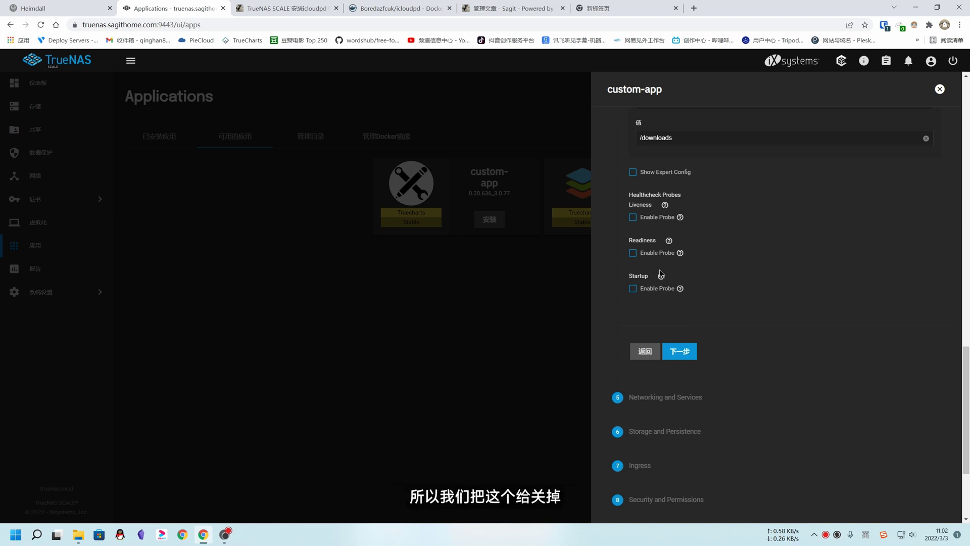
click(680, 351)
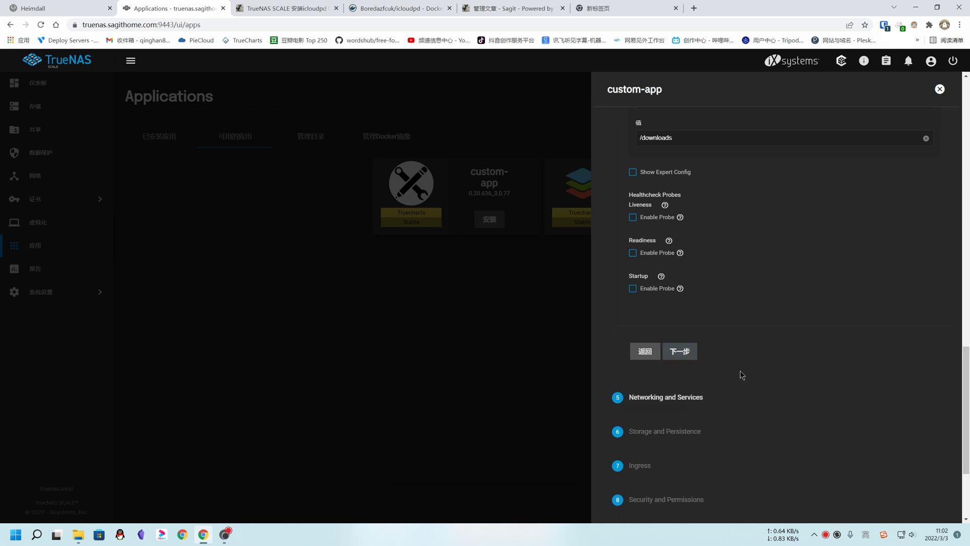
Set the main service type to ClusterIP with target port and port both 80, and continue to Storage and Persistence.
scroll(737, 384, up, 5)
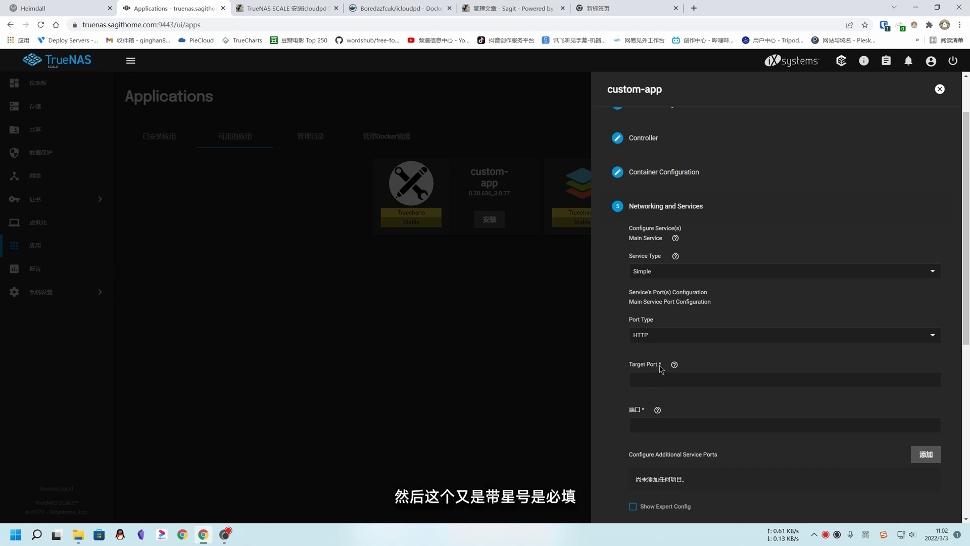
click(663, 273)
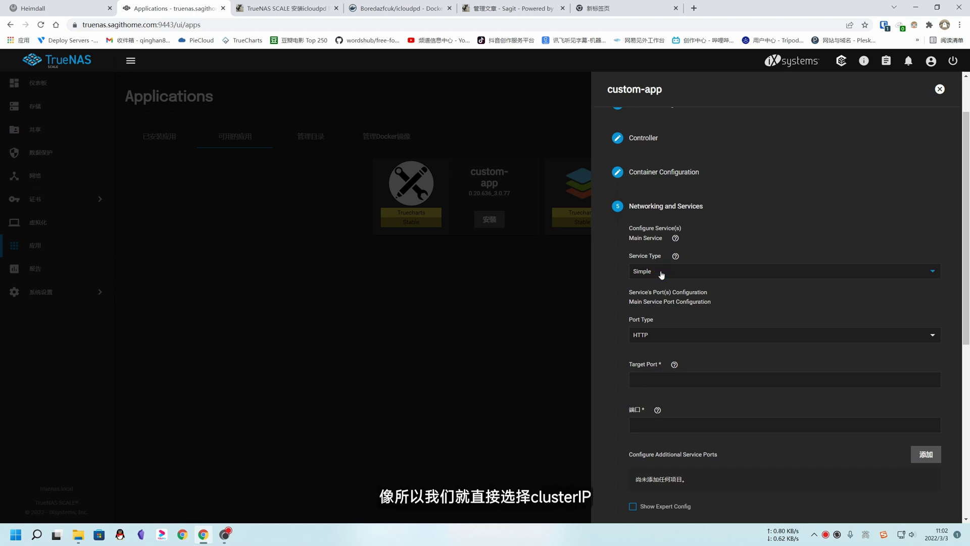
click(658, 297)
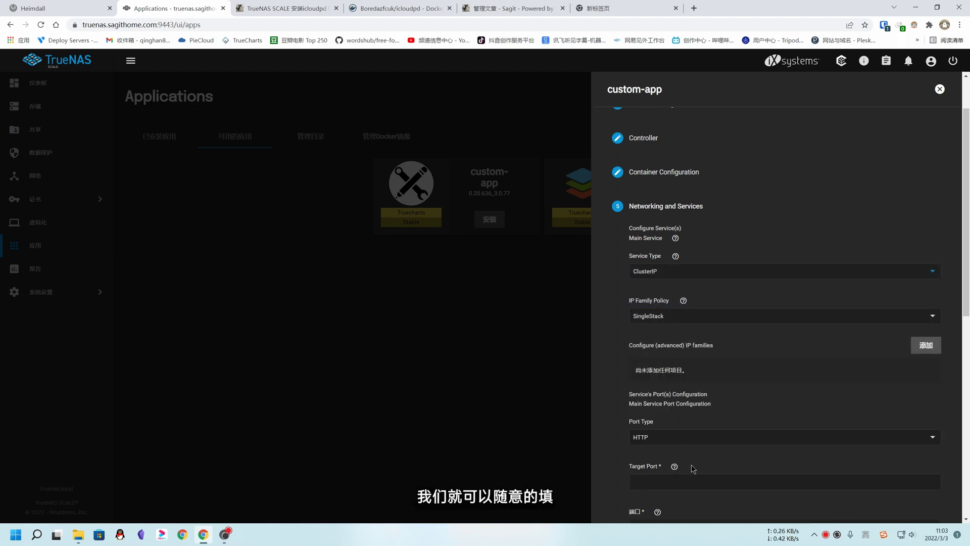
click(725, 396)
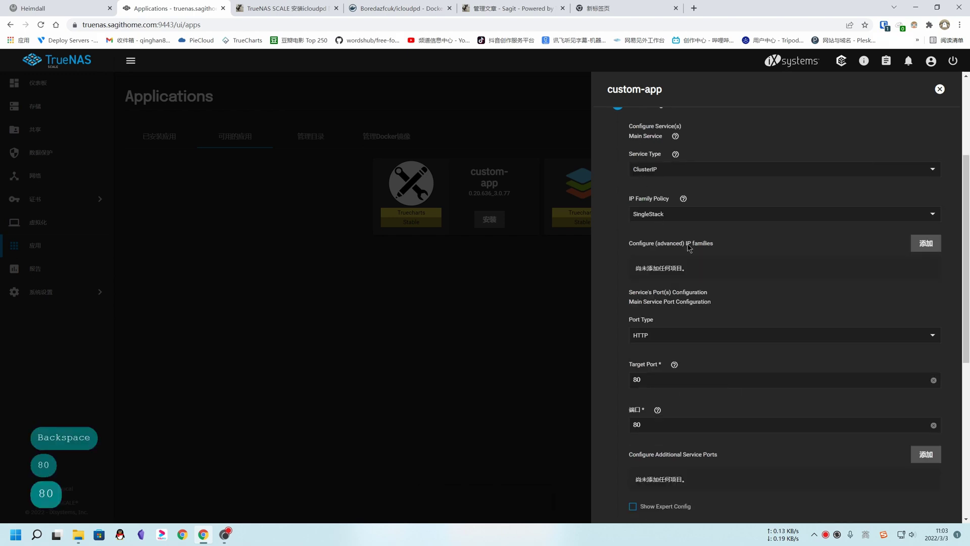
scroll(816, 413, down, 3)
click(686, 424)
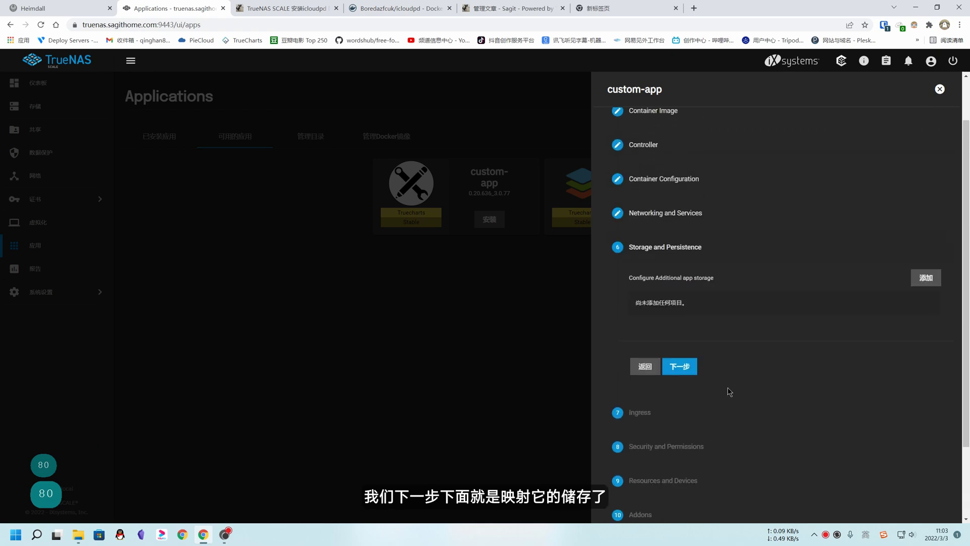
Check the volume mappings in the Docker Hub container creation example and copy the /config path.
click(379, 6)
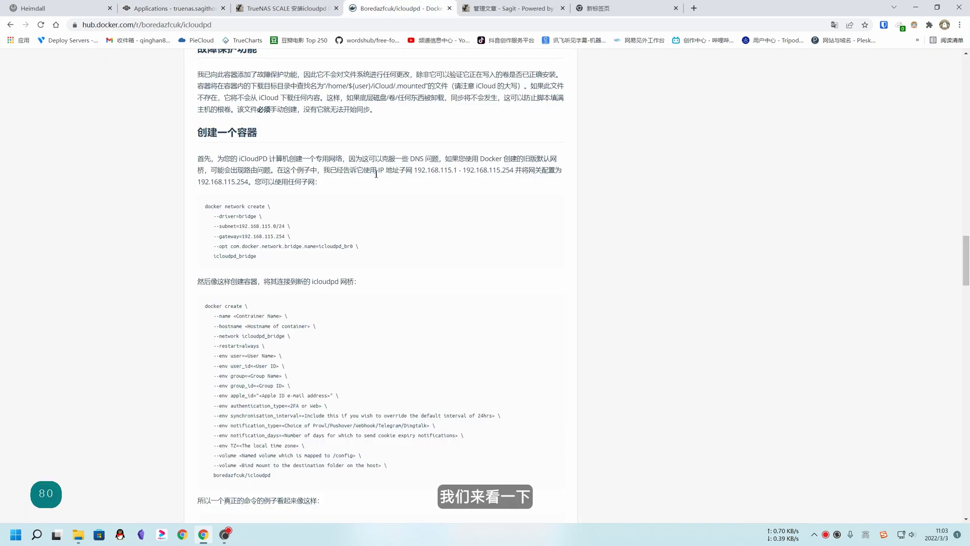
scroll(369, 303, down, 5)
scroll(368, 319, up, 3)
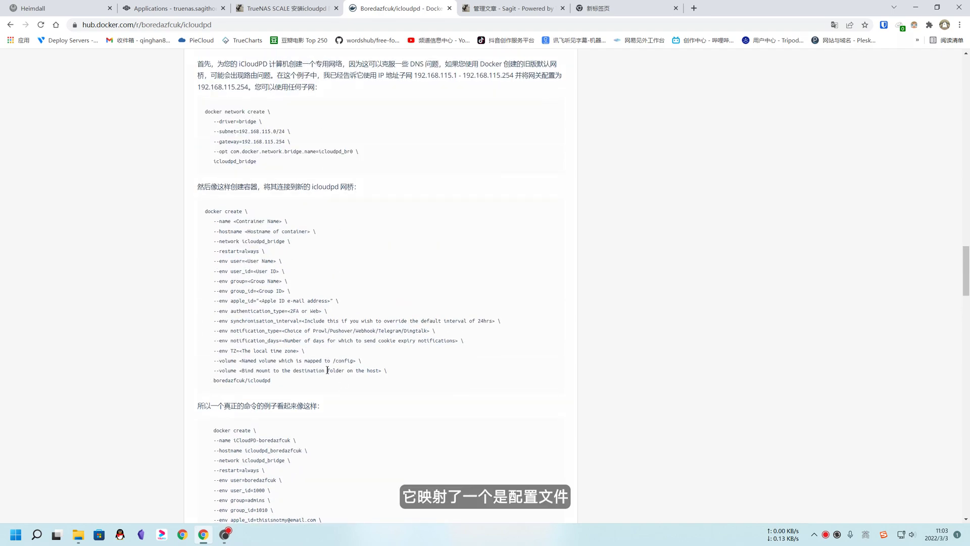
drag(333, 362, 355, 362)
key(ctrl+c)
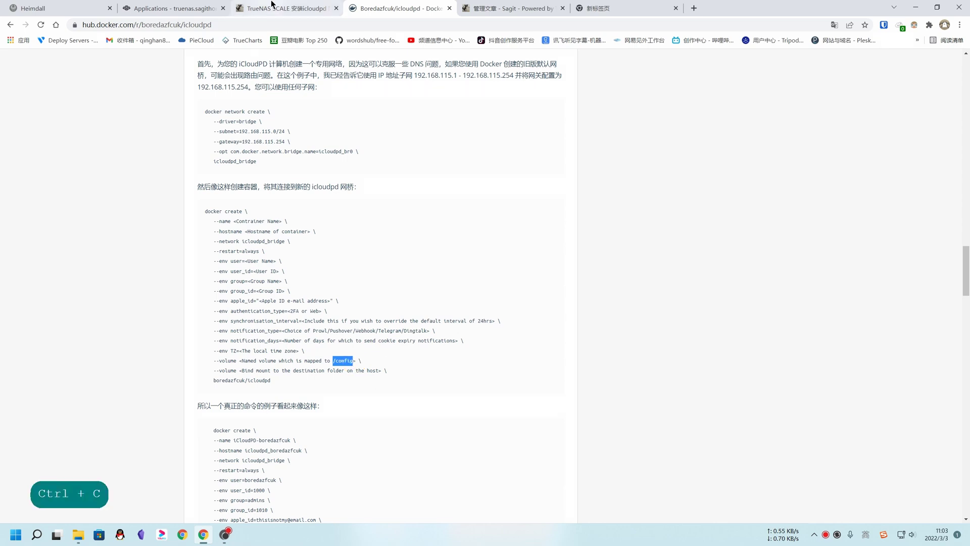
click(271, 5)
click(165, 7)
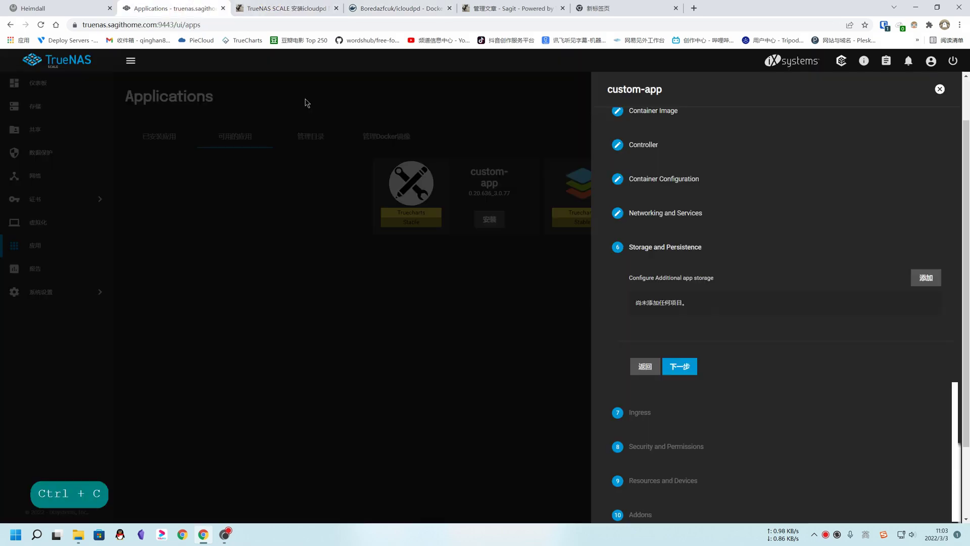
Add an app storage entry of type PVC (simple) with the mountPath /config.
click(926, 277)
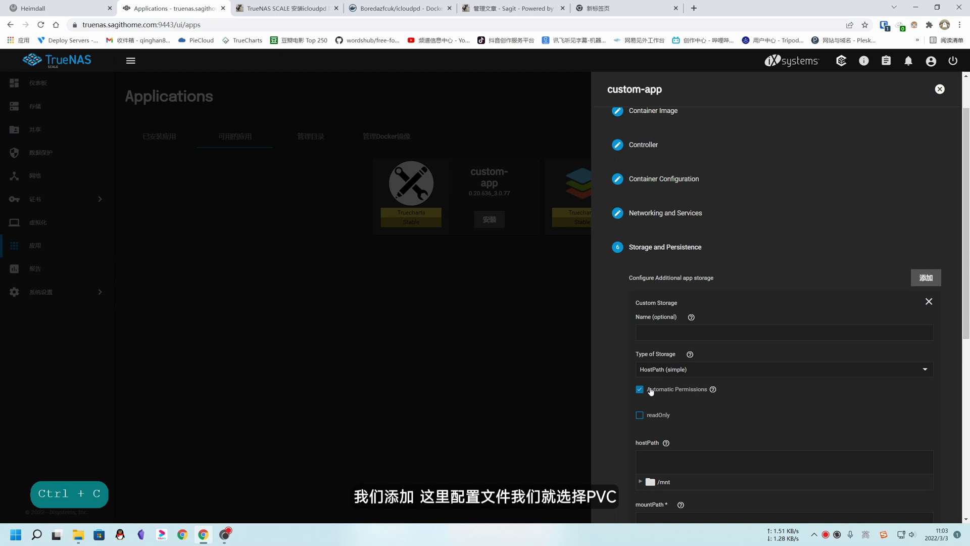
click(673, 370)
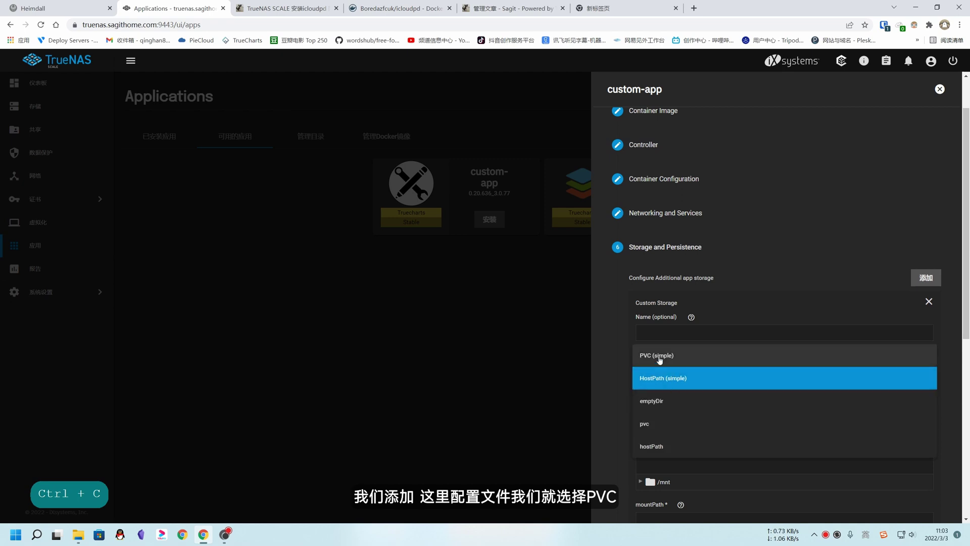
click(658, 356)
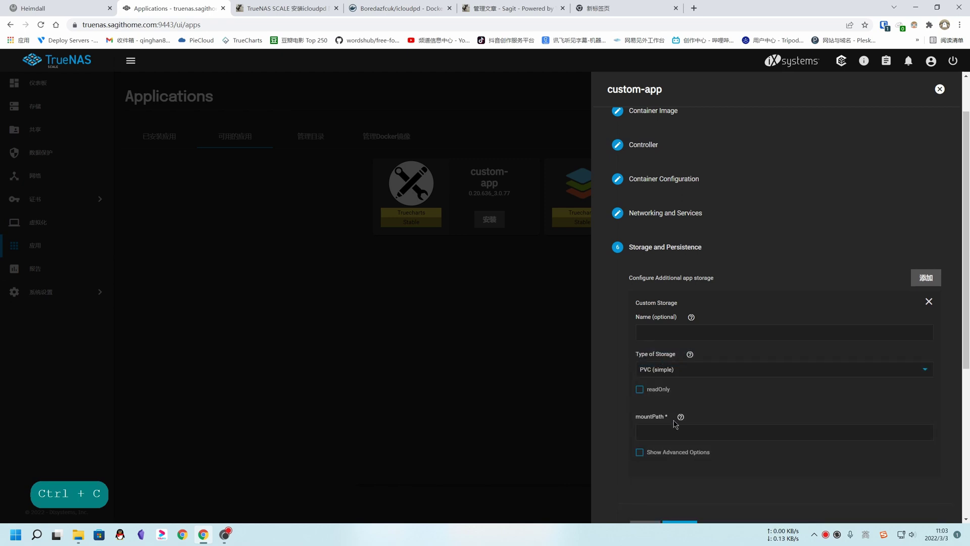
click(661, 432)
key(ctrl+v)
scroll(745, 343, down, 1)
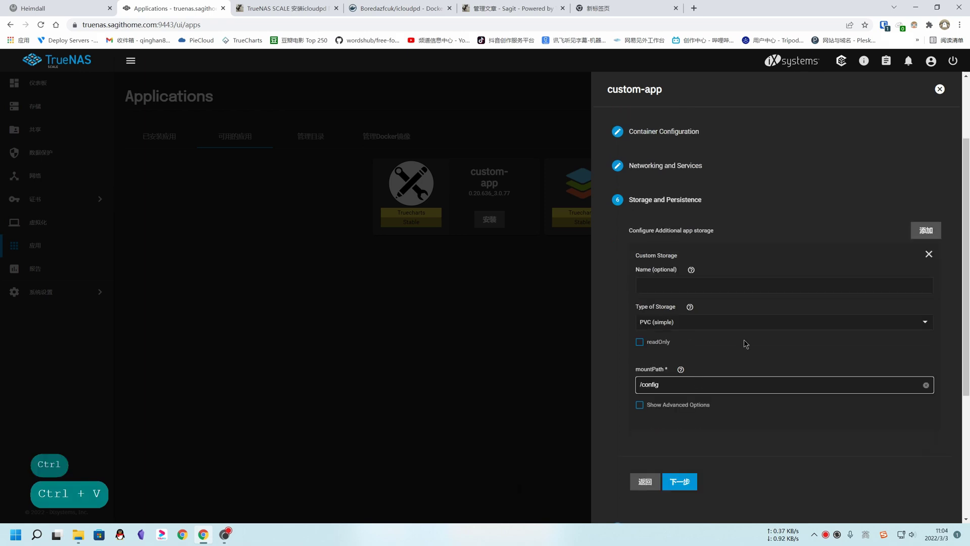
Add a second HostPath (simple) storage with Automatic Permissions disabled and hostPath /mnt/SSD/apps/photo/icloud.
click(925, 230)
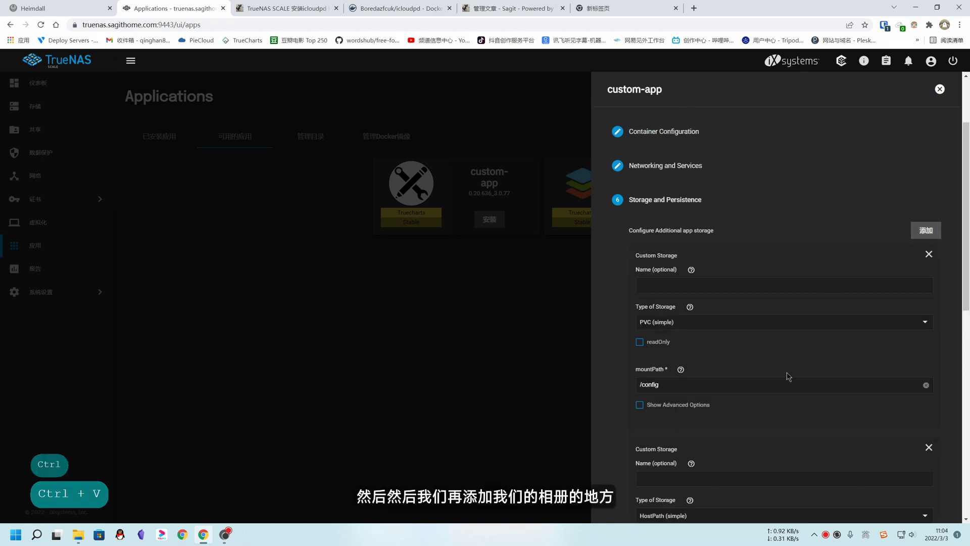
scroll(787, 374, down, 2)
scroll(778, 379, down, 1)
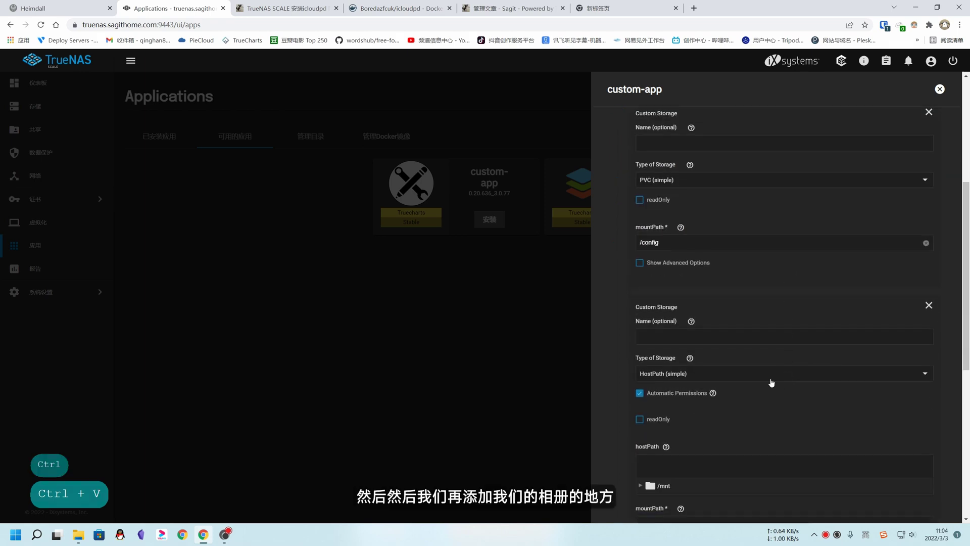
click(670, 397)
scroll(670, 354, down, 2)
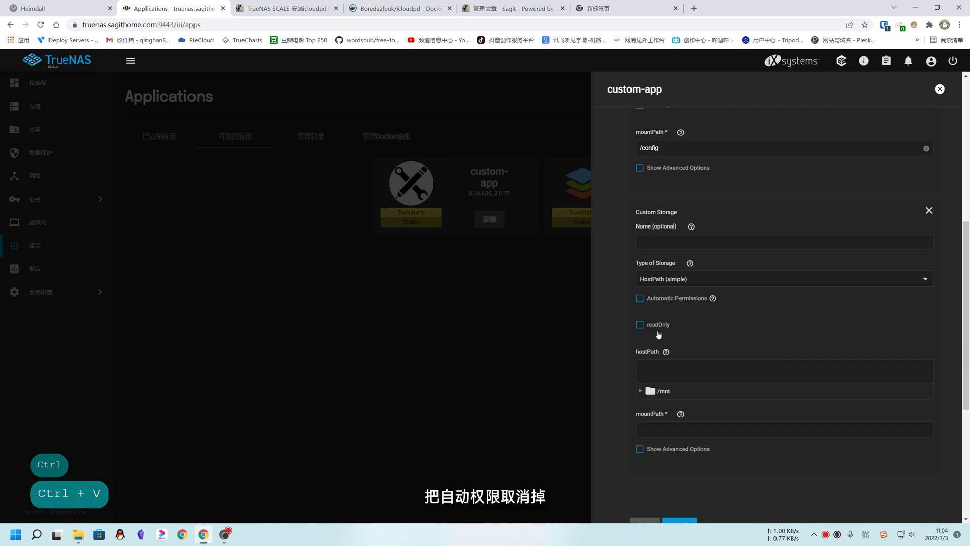
click(645, 391)
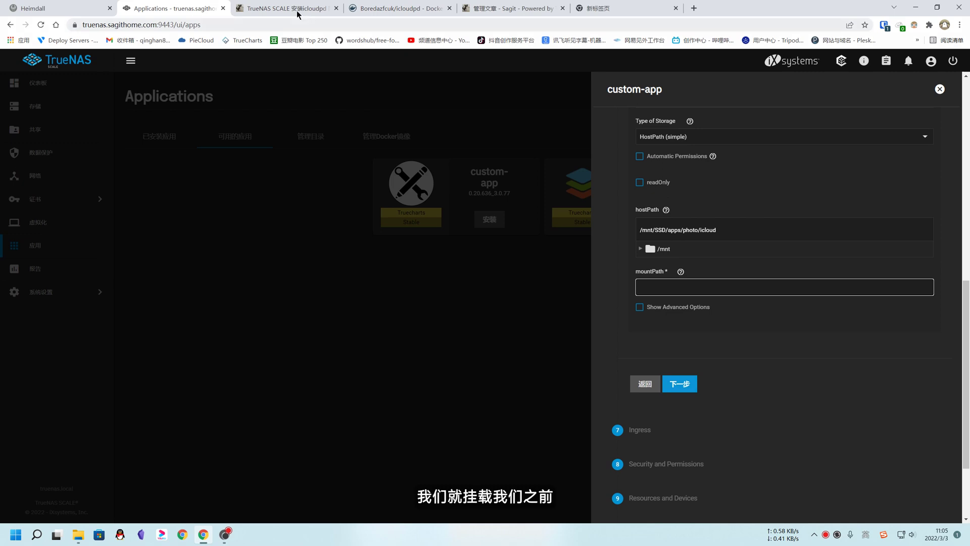
Set the second storage's mountPath to /downloads, copied from the blog article, and continue to Ingress.
click(298, 14)
right_click(379, 365)
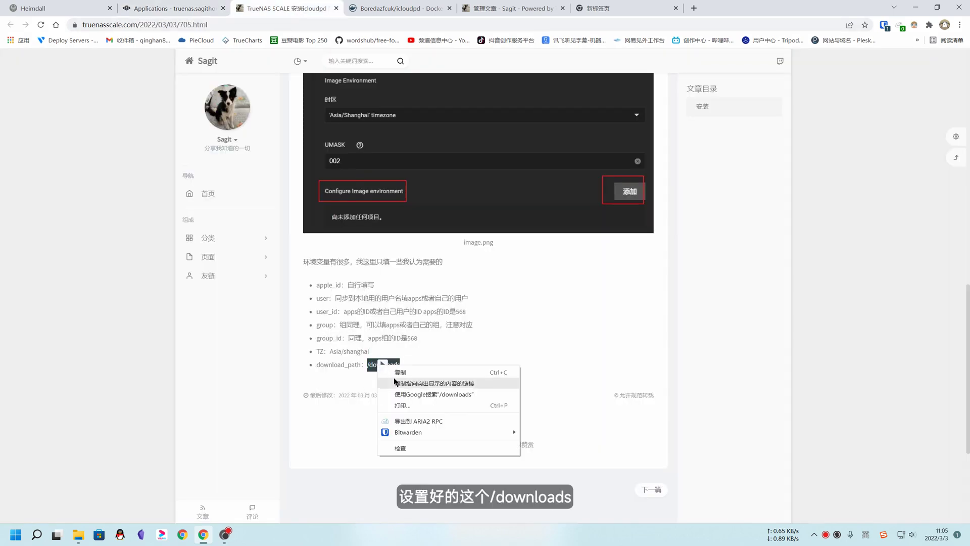
click(399, 372)
click(166, 8)
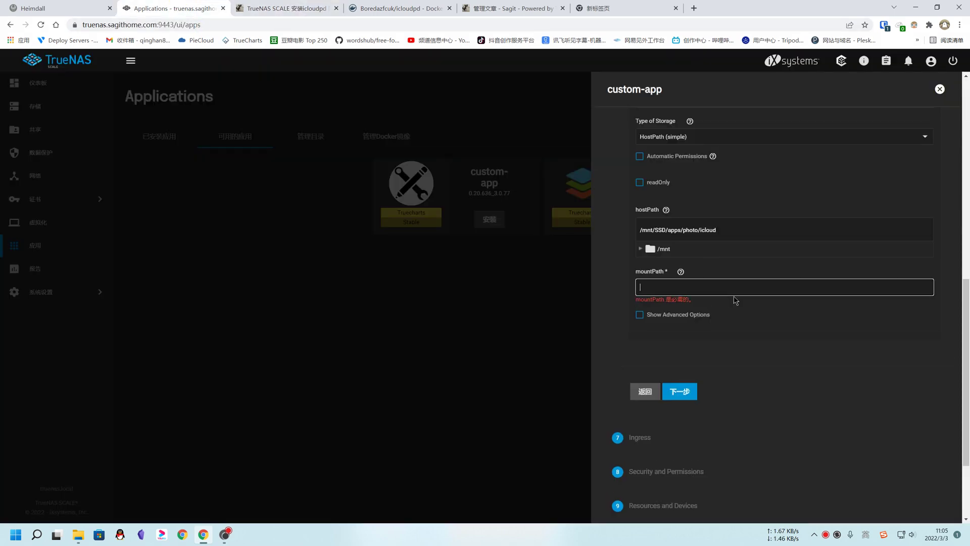
key(ctrl+v)
click(682, 390)
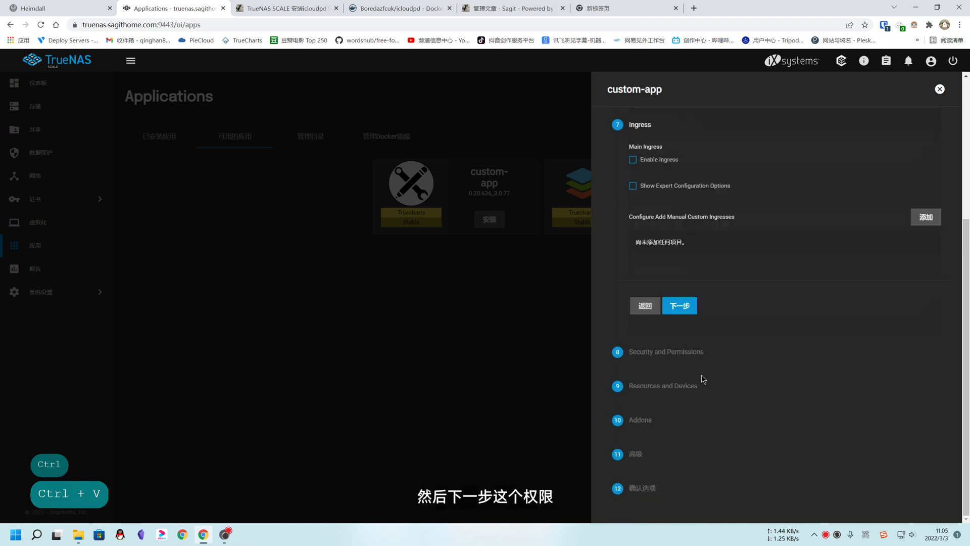
Leave Ingress at its defaults, show the advanced security settings and disable runAsNonRoot.
click(679, 305)
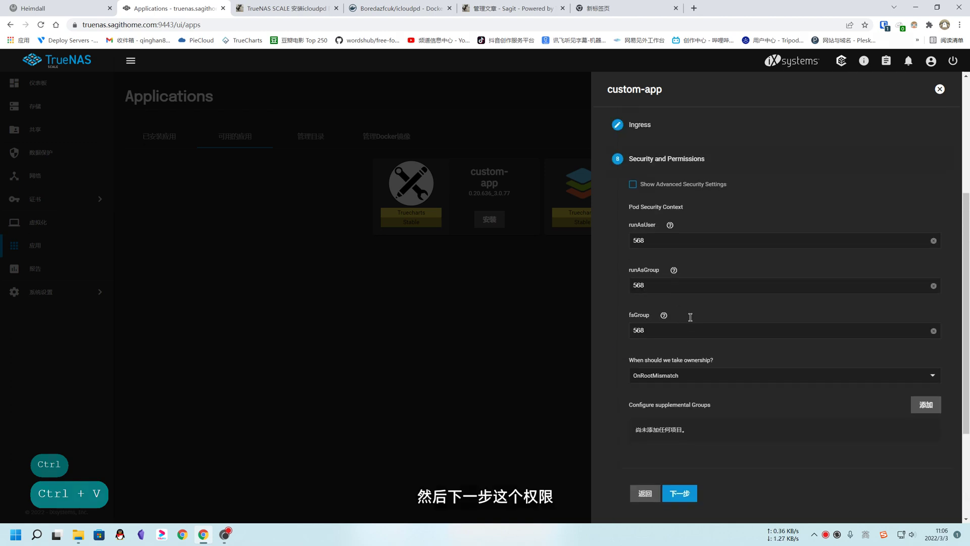
click(680, 186)
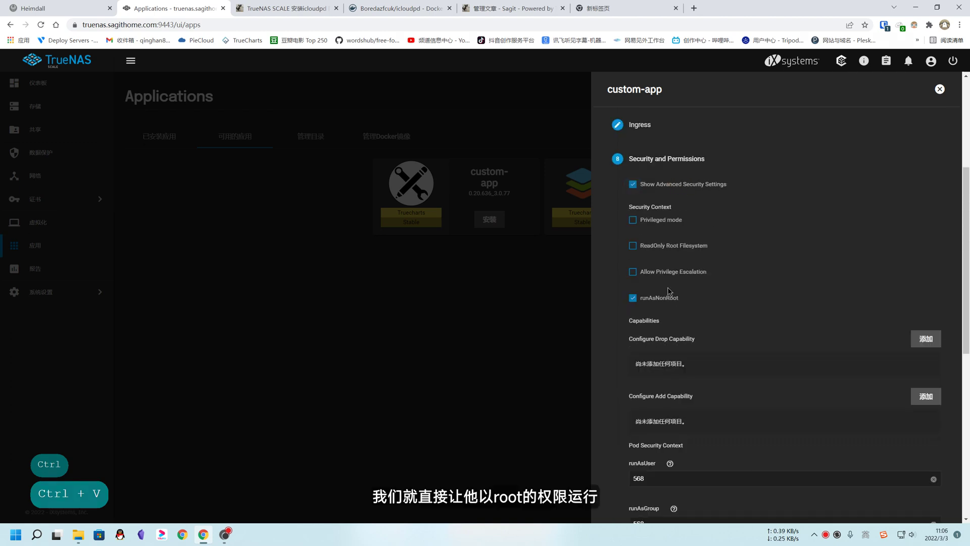
click(662, 299)
scroll(745, 340, down, 3)
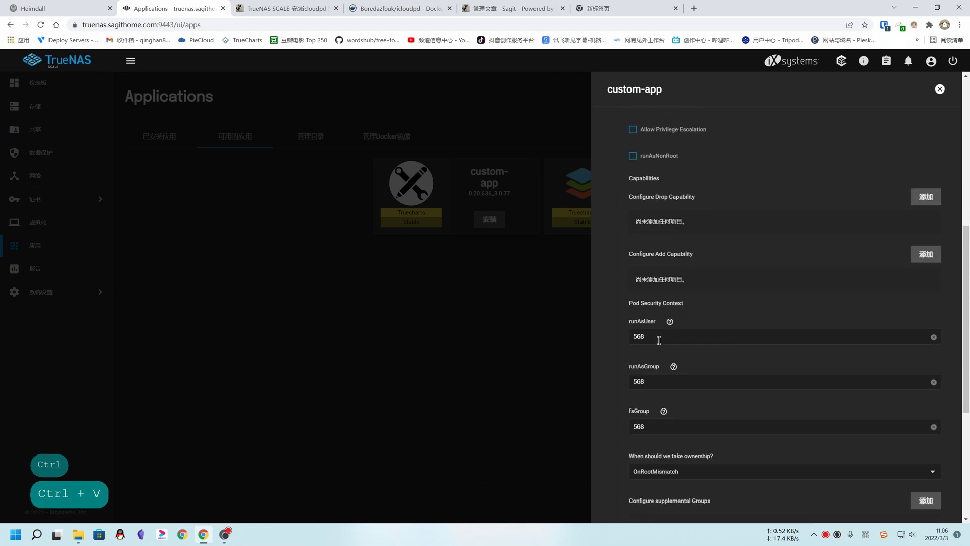
Set runAsUser, runAsGroup and fsGroup to 0 in the Pod Security Context.
drag(656, 337, 622, 336)
text(0)
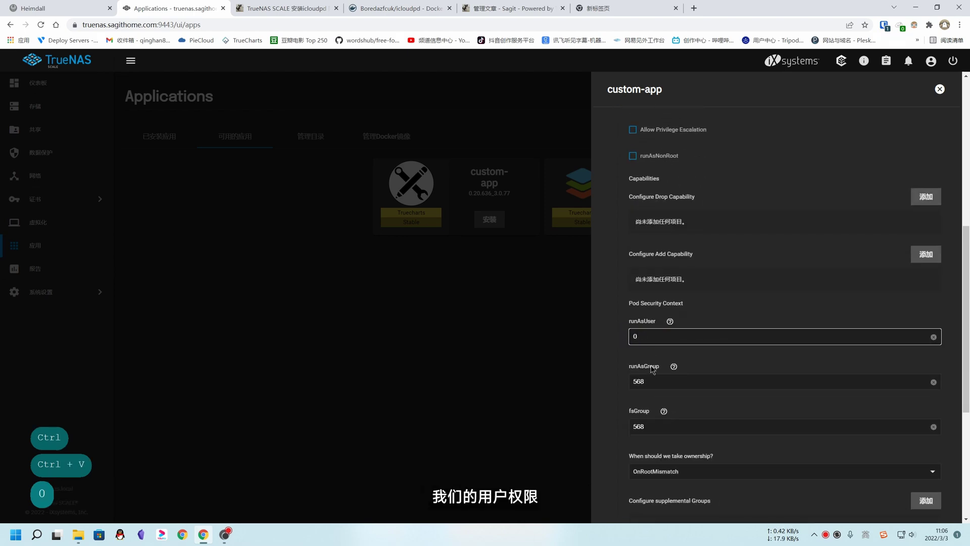
drag(635, 379, 620, 380)
text(0)
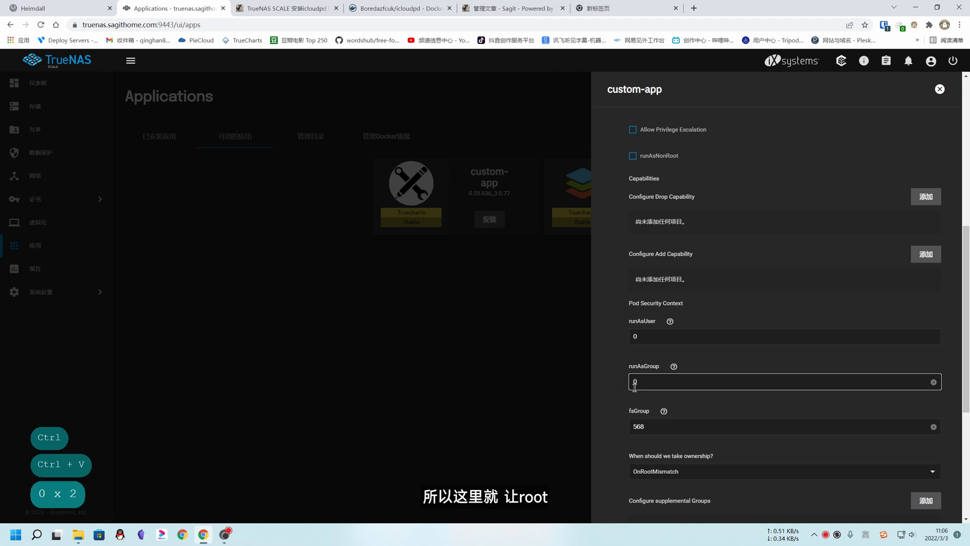
drag(646, 427, 603, 424)
text(0)
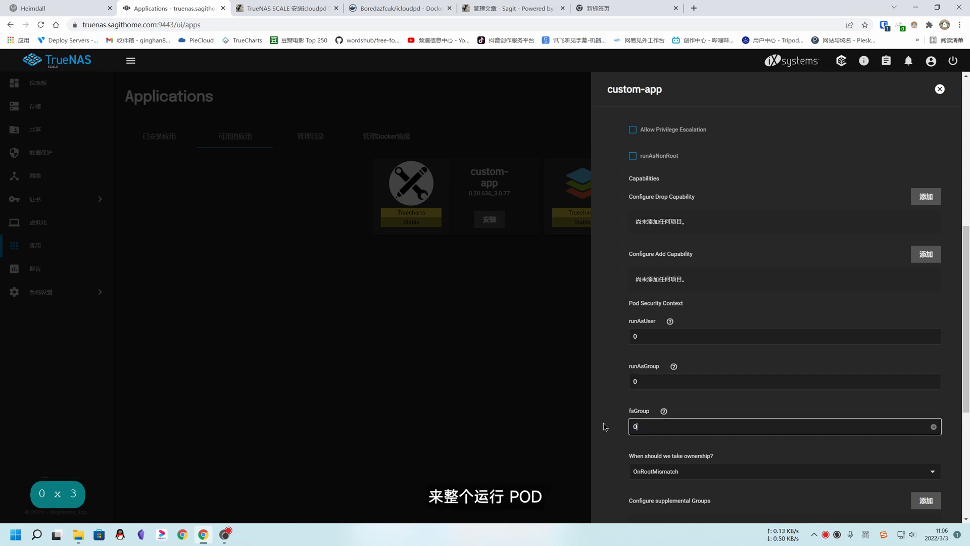
click(608, 398)
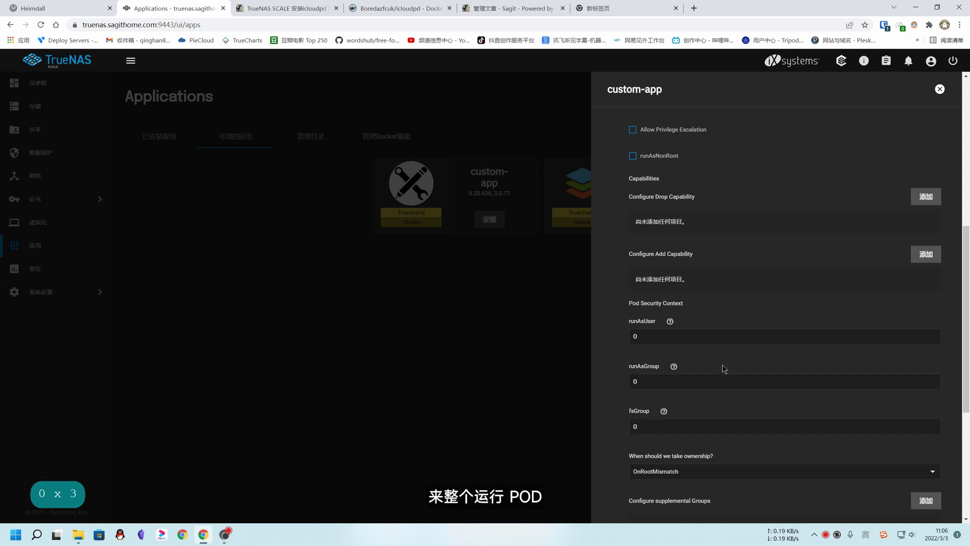
Keep the defaults for Resources and Devices, Addons and the advanced section, and save the icloudpd app.
scroll(722, 368, down, 5)
click(686, 354)
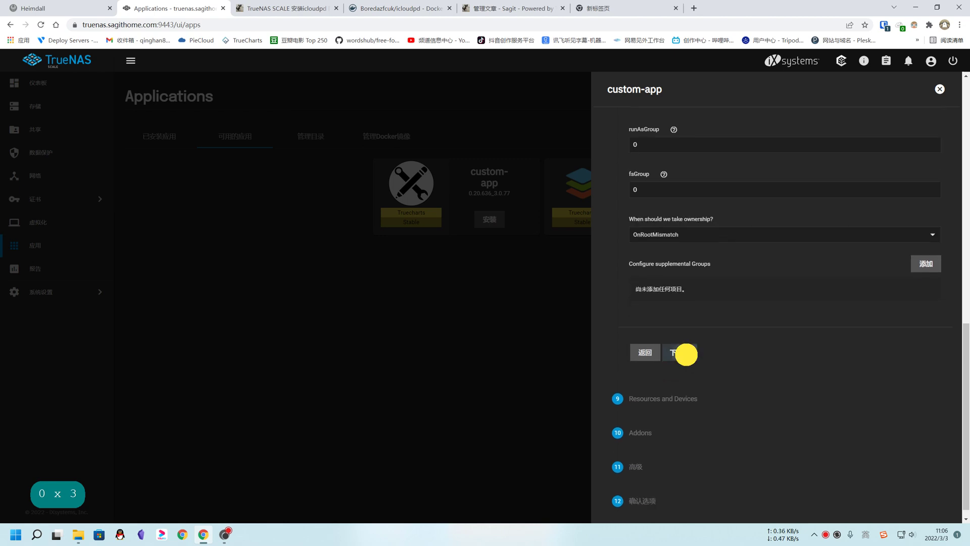
click(681, 373)
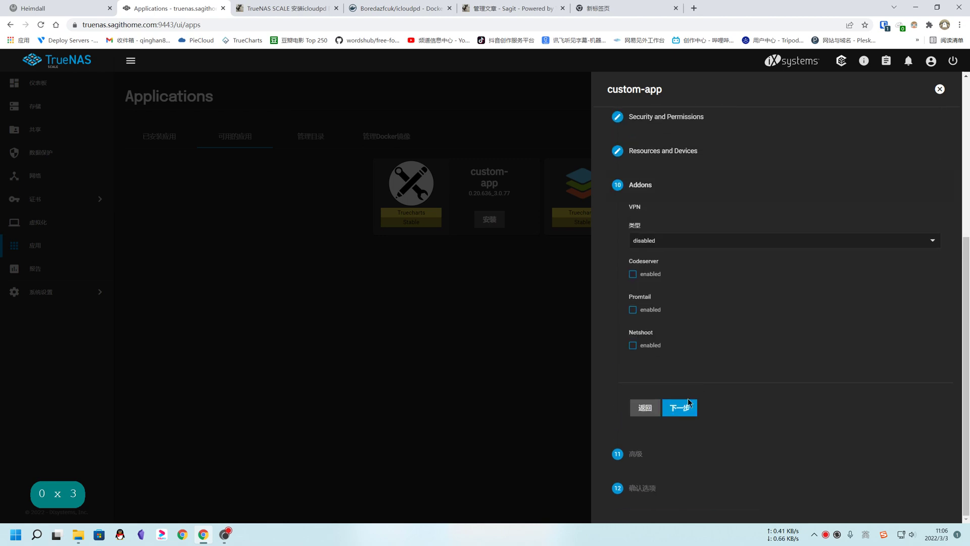
click(689, 402)
click(683, 441)
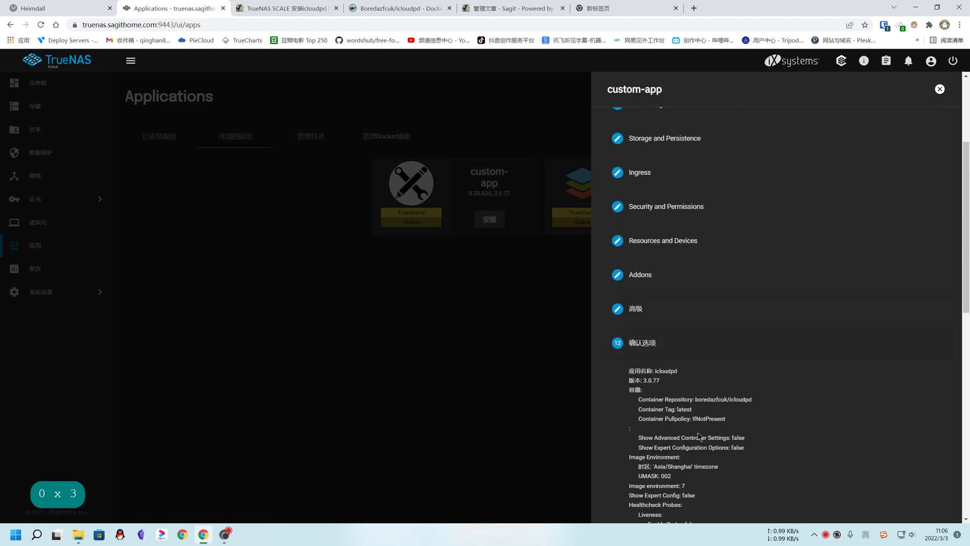
scroll(698, 435, down, 10)
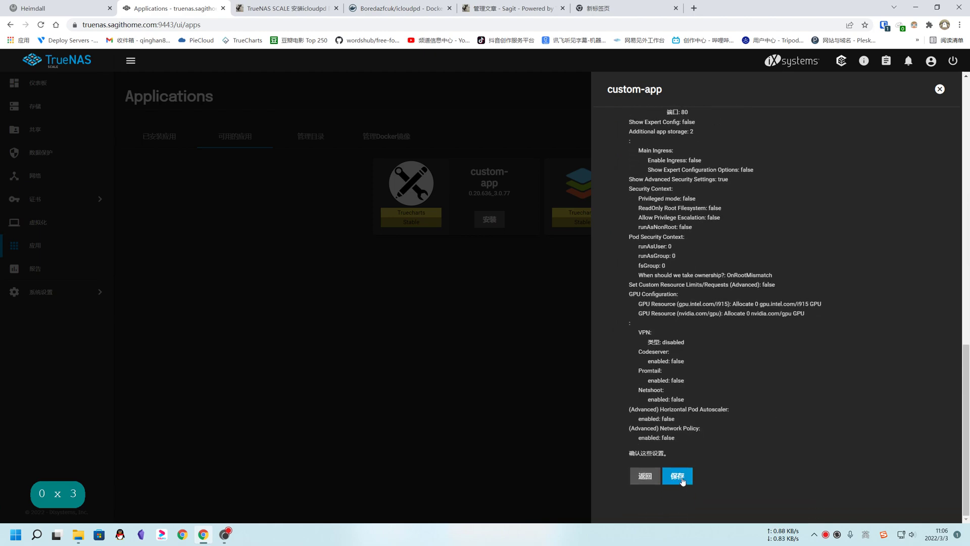
click(682, 480)
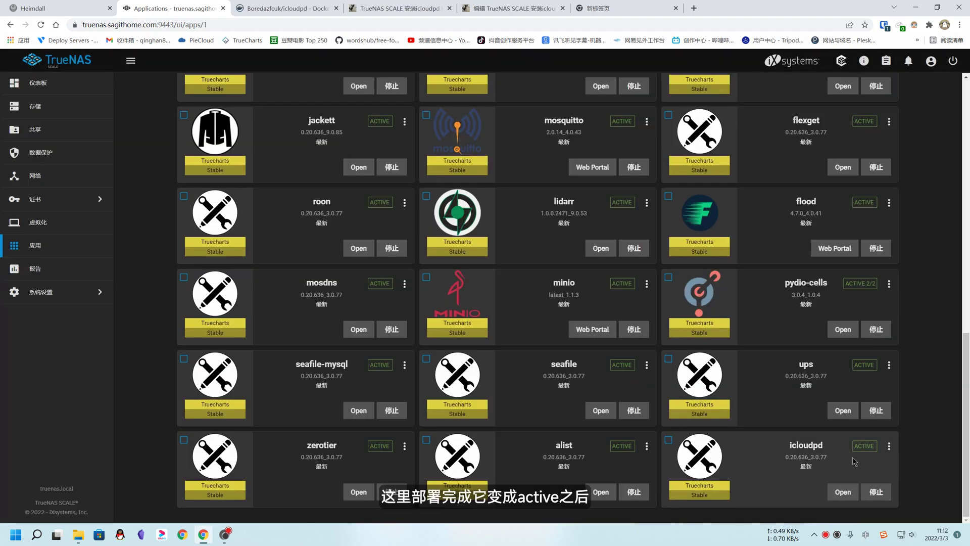
Open a /bin/sh shell in the icloudpd-custom-app container of the deployed icloudpd app.
click(888, 446)
click(908, 391)
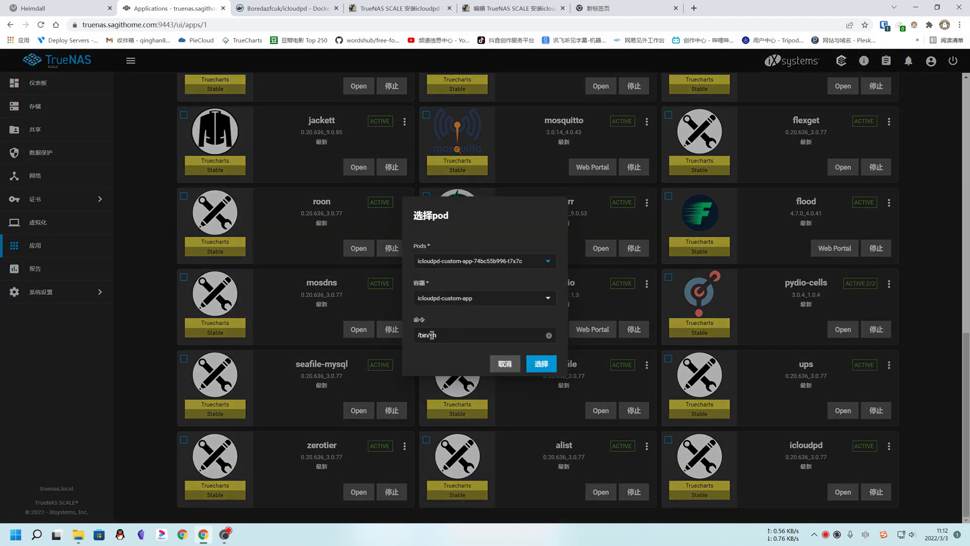
click(539, 365)
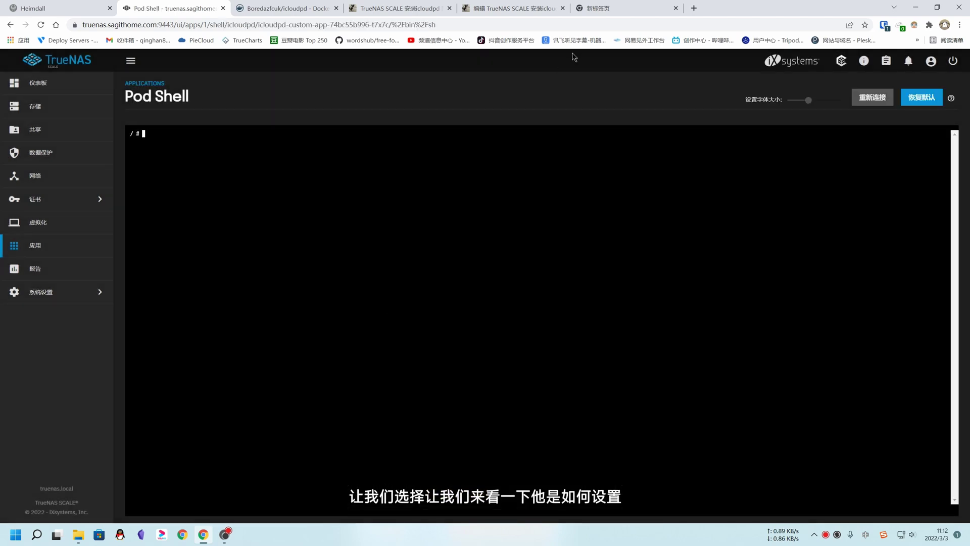
Copy the initialisation command from the Docker Hub page and run /usr/local/bin/sync-icloud.sh --Initialise in the pod shell.
click(286, 8)
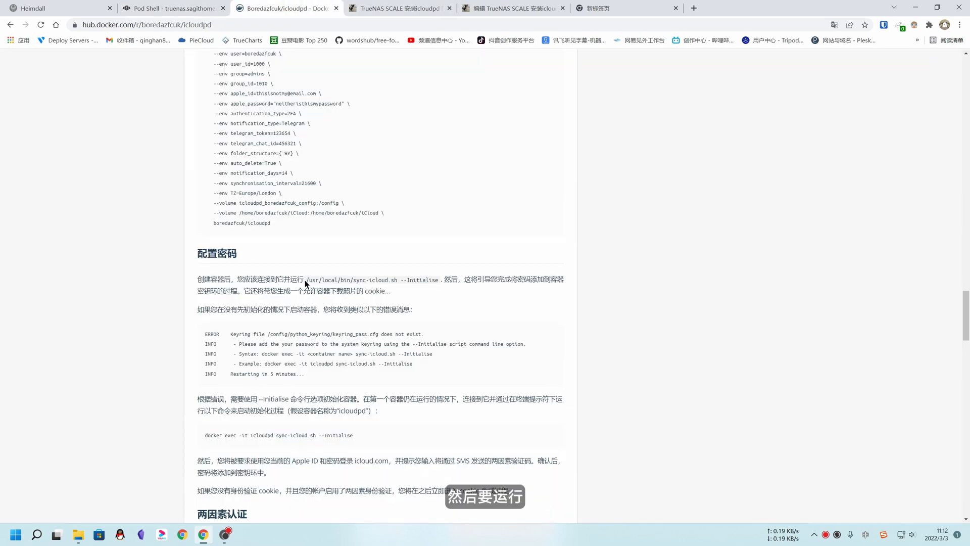
drag(306, 280, 438, 279)
right_click(420, 279)
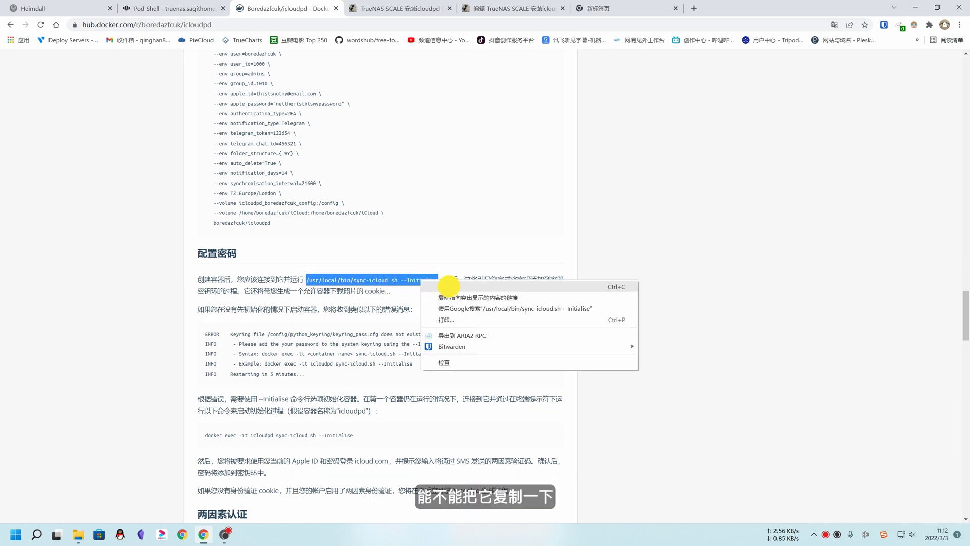
click(454, 296)
click(171, 4)
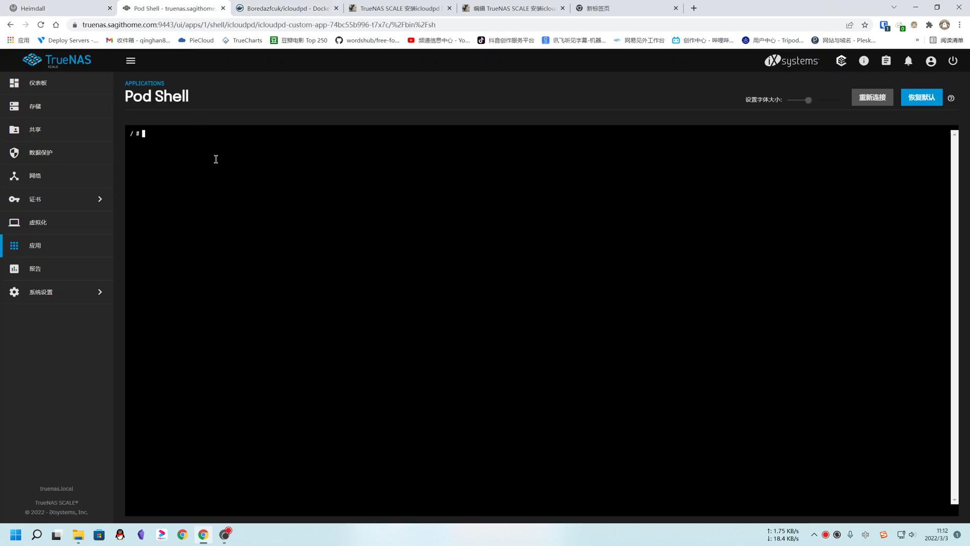
click(216, 169)
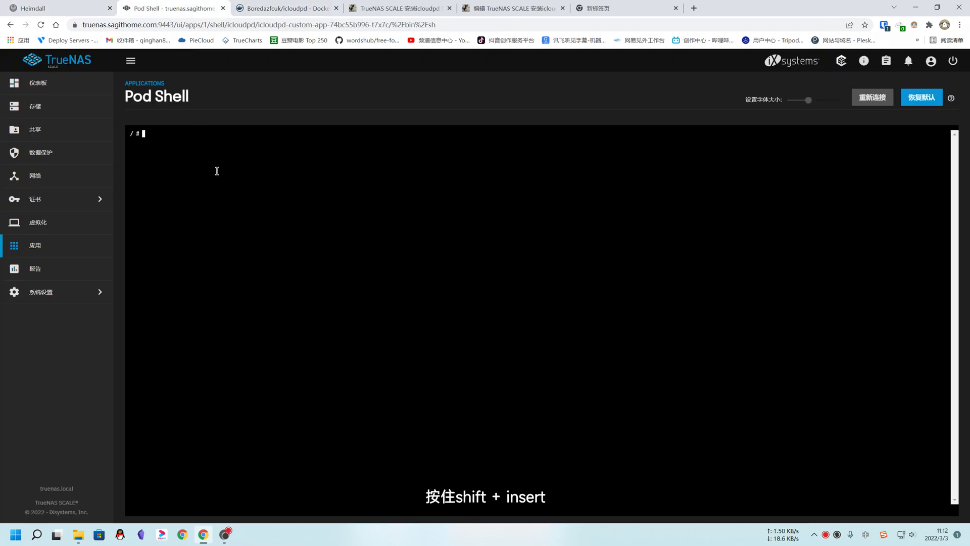
key(shift)
key(shift+Insert)
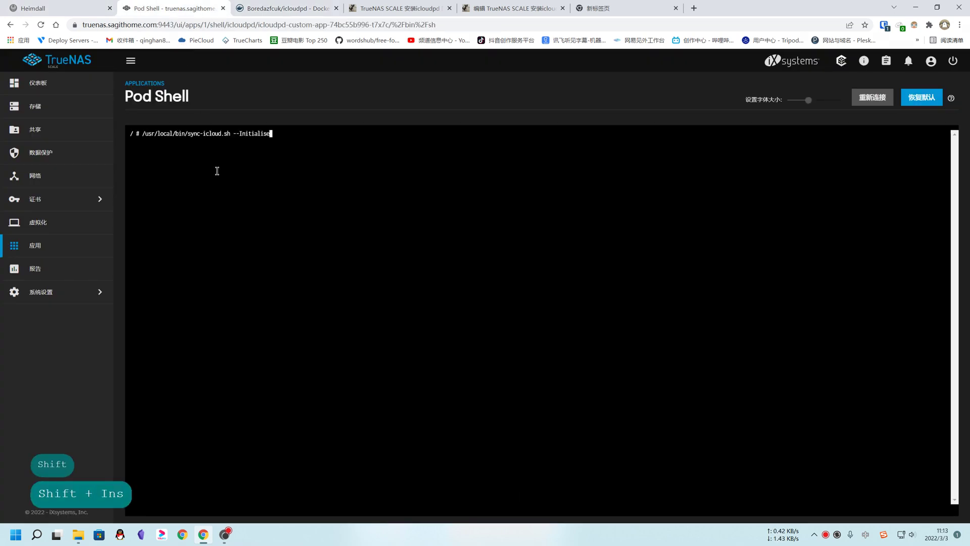
key(Return)
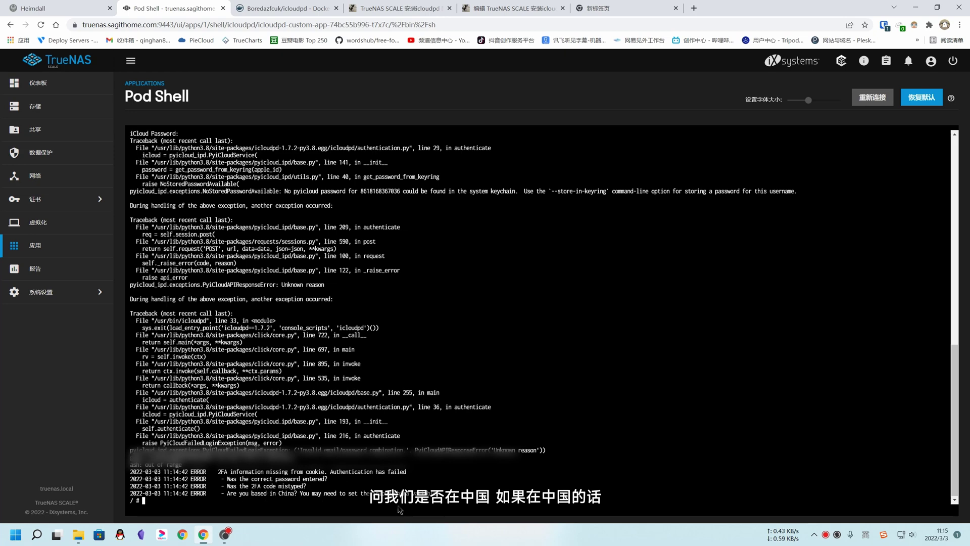
Leave the pod shell for the applications list, then find the icloud_china variable on the icloudpd Docker Hub page and copy its name.
click(63, 244)
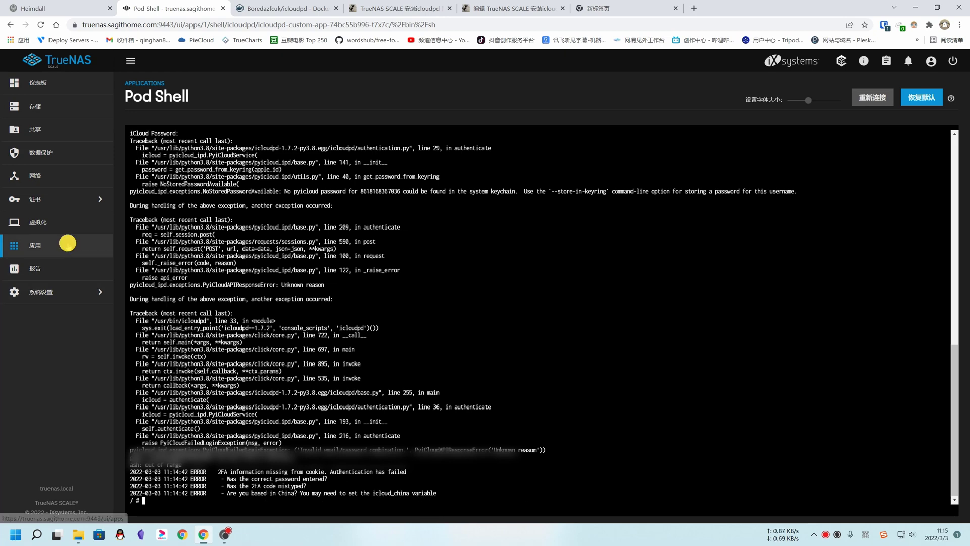
key(ctrl+Tab)
scroll(345, 333, up, 10)
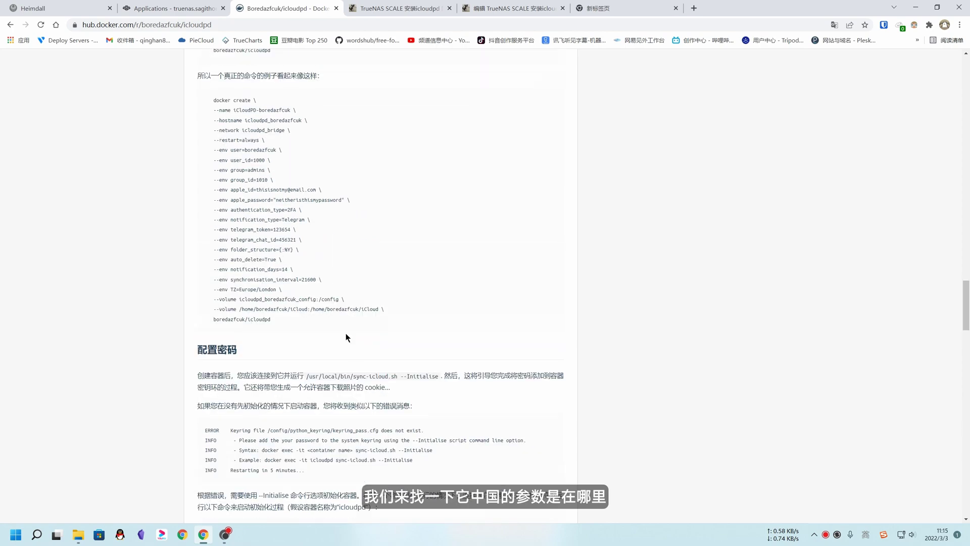
scroll(351, 346, up, 15)
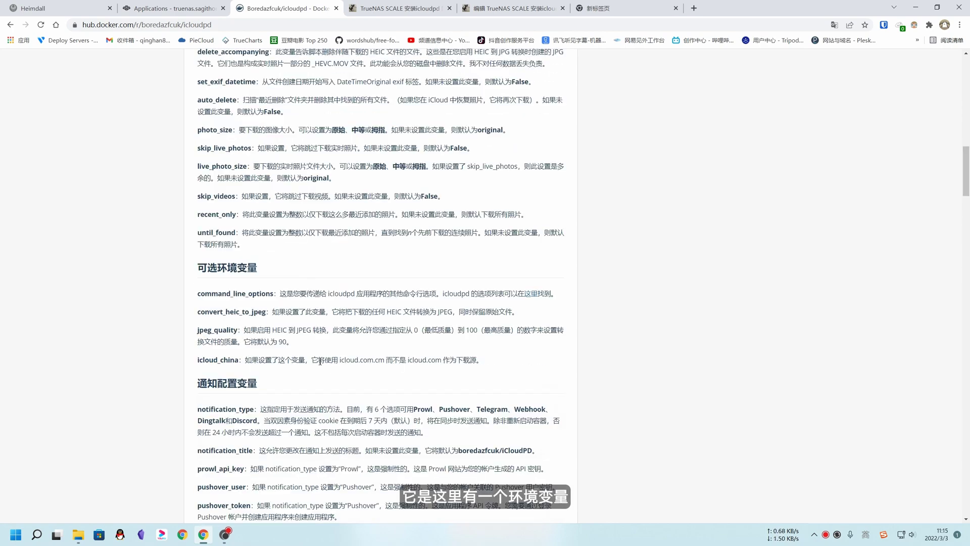
drag(198, 362, 238, 362)
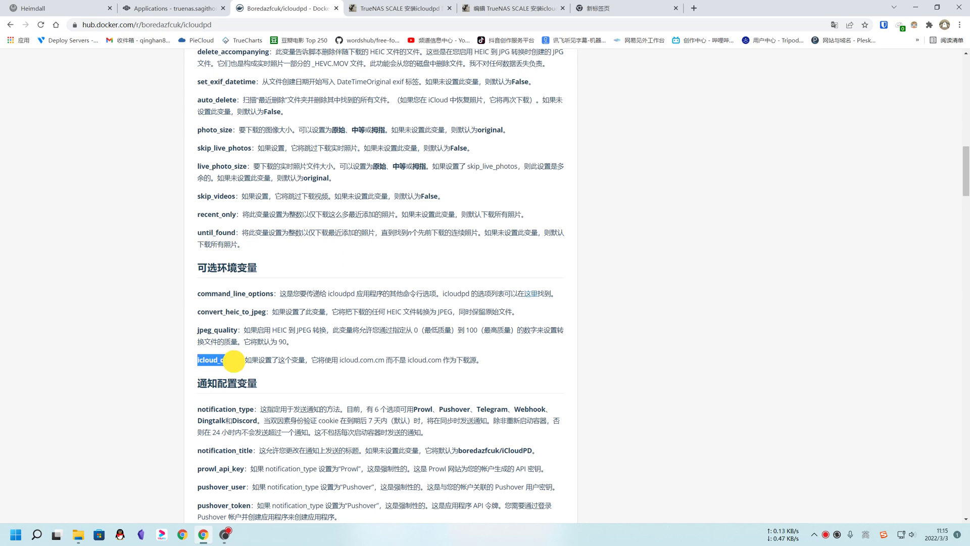
Edit the icloudpd app to add an environment variable named icloud_china with the value true, and save the app.
key(ctrl+shift+Tab)
click(899, 373)
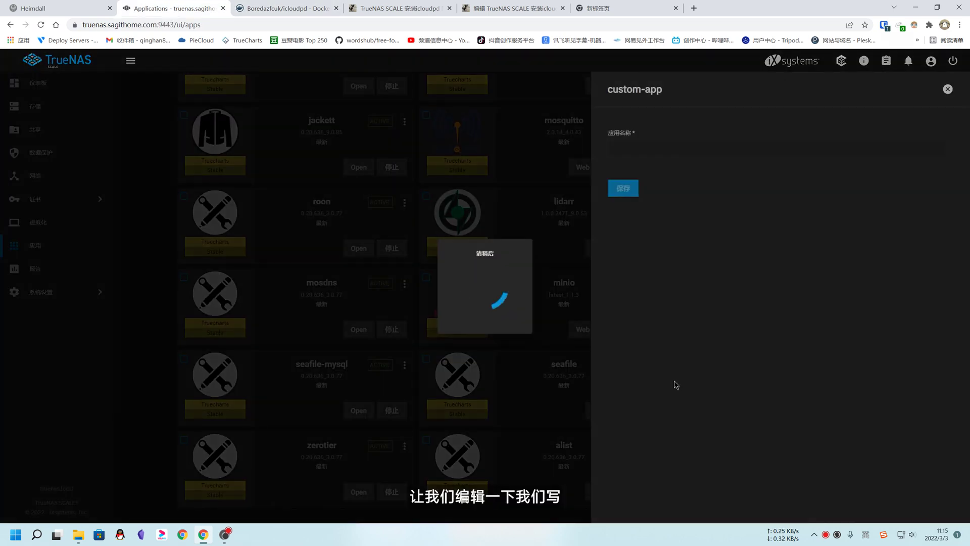
key(ctrl+v)
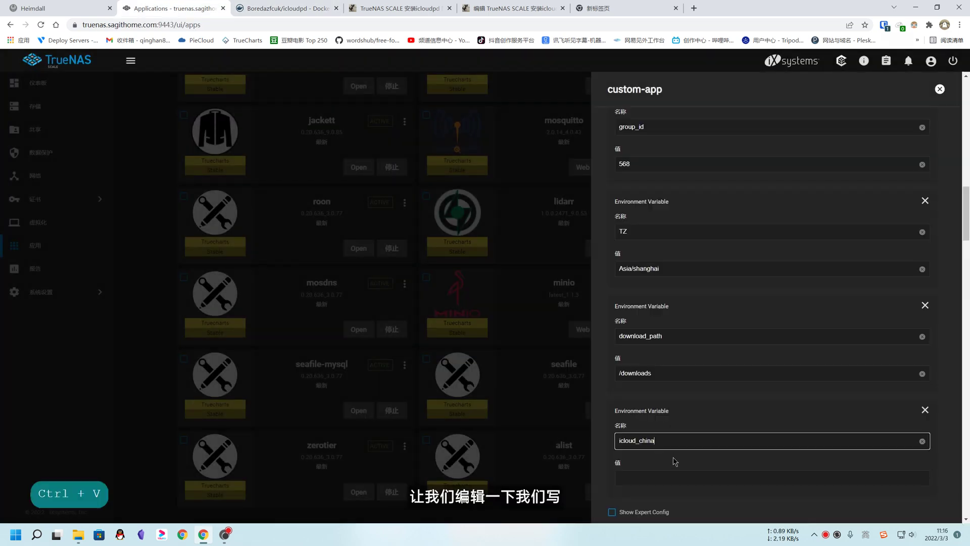
click(637, 475)
text(tr)
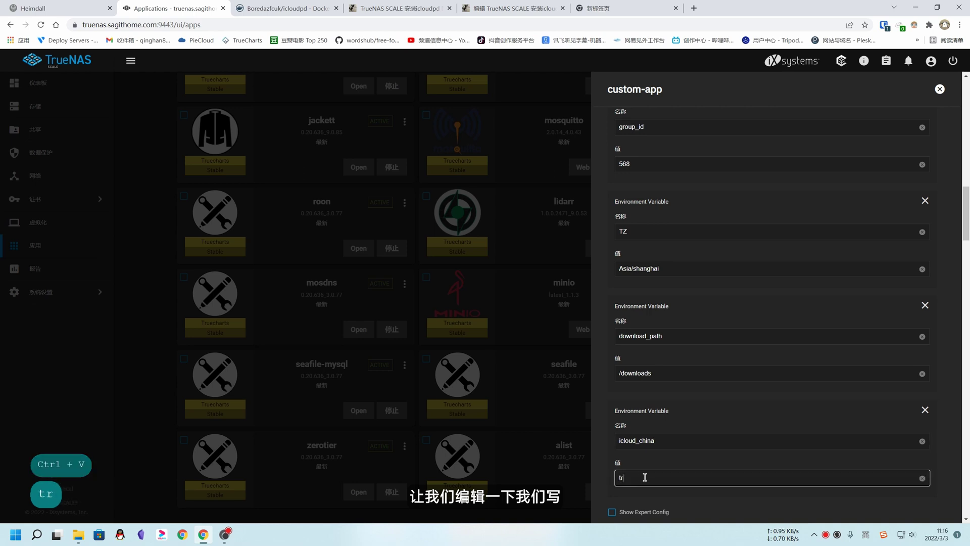
text(ue)
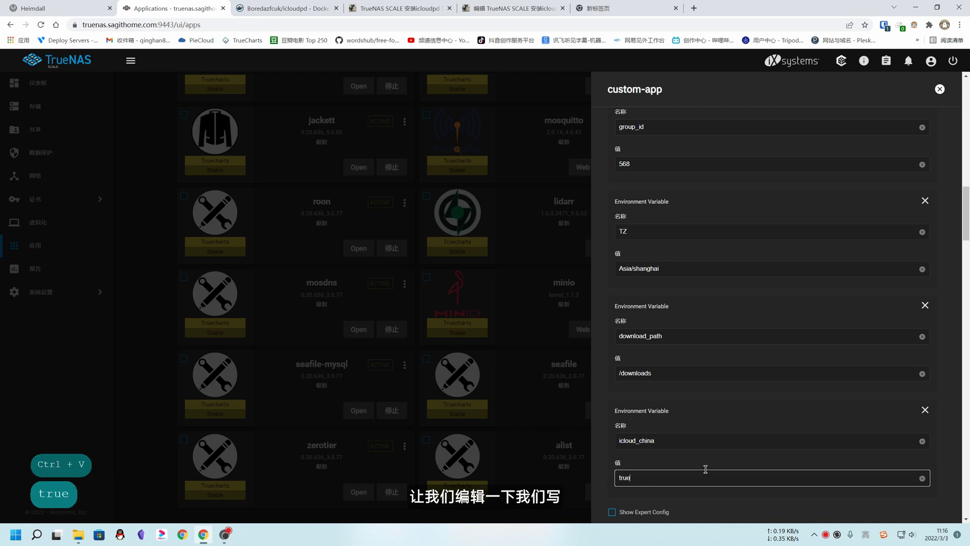
click(757, 467)
scroll(663, 457, down, 1)
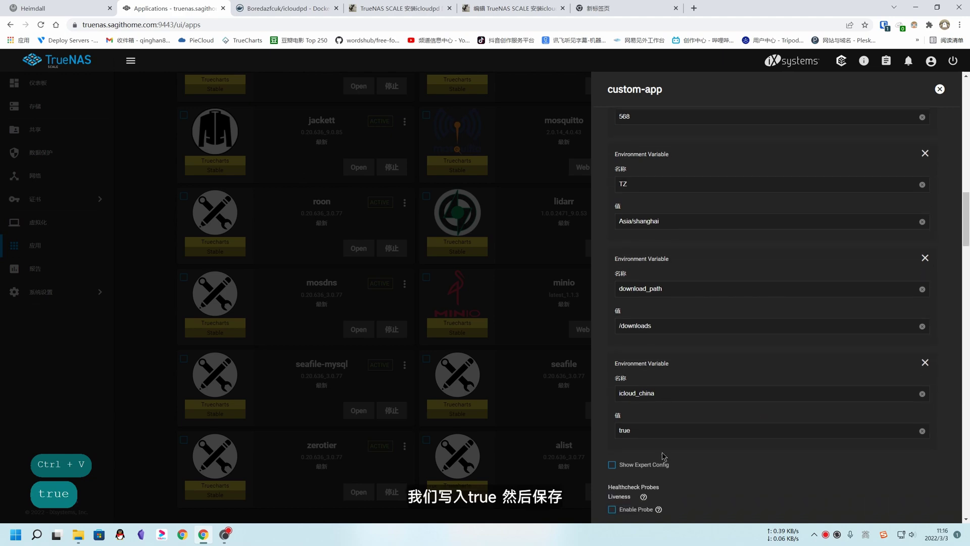
scroll(725, 454, down, 20)
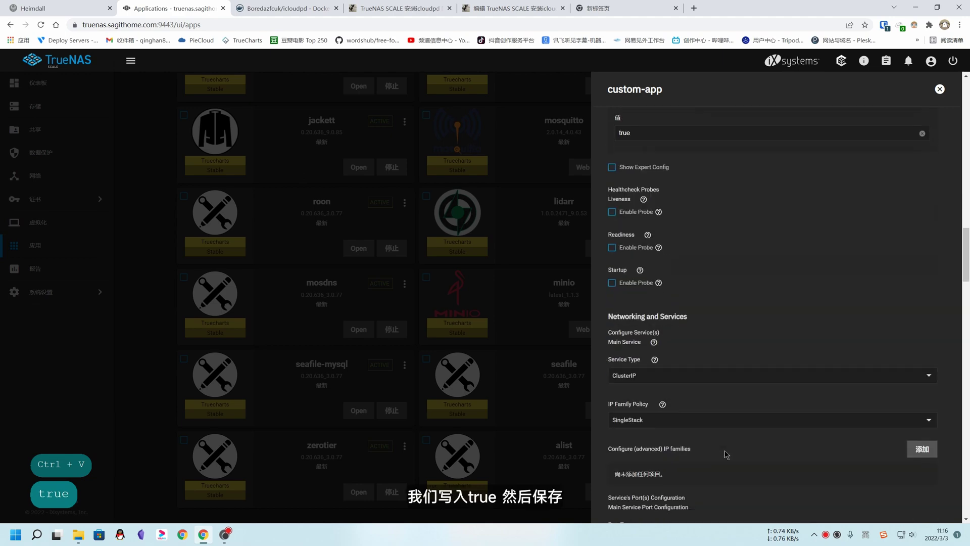
click(636, 499)
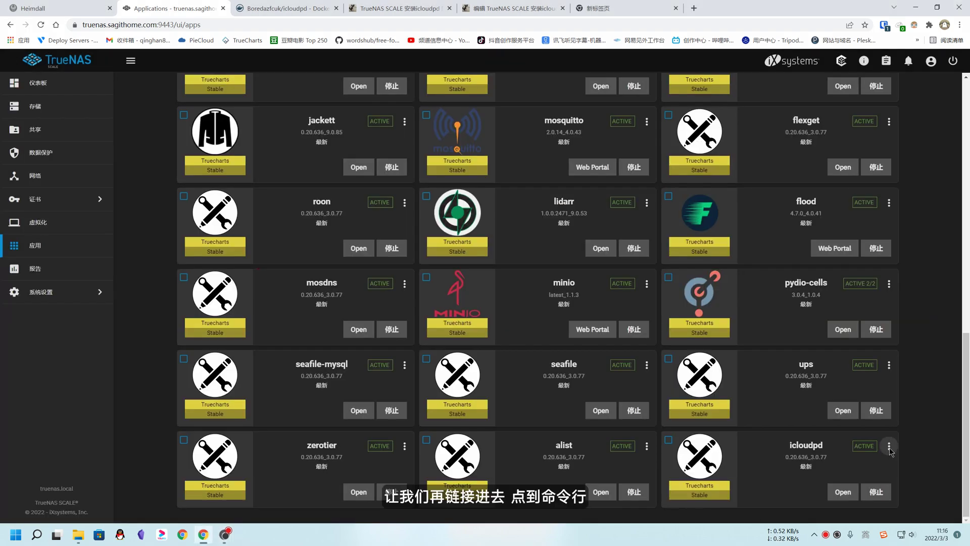
Open a /bin/sh shell in the icloudpd-custom-app container of the updated icloudpd app.
click(889, 446)
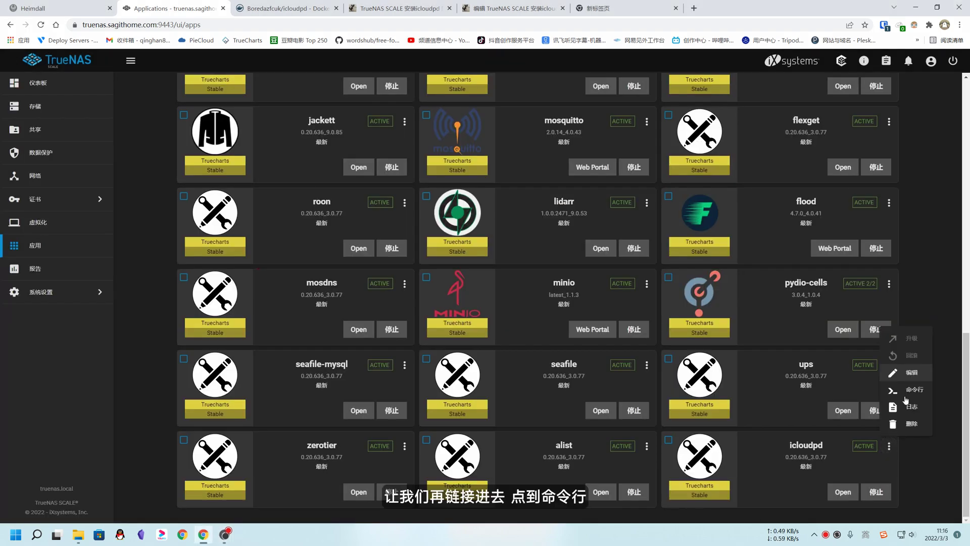
click(899, 390)
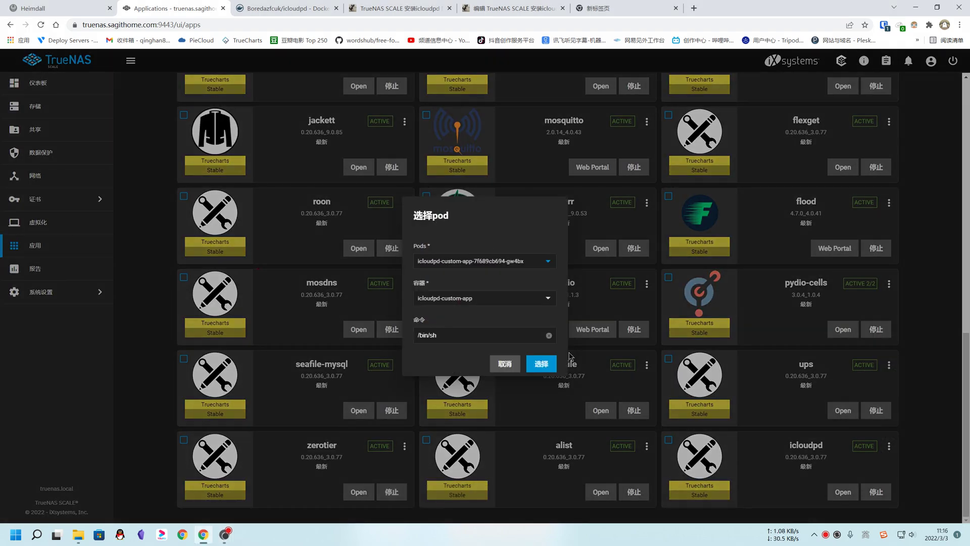
click(534, 361)
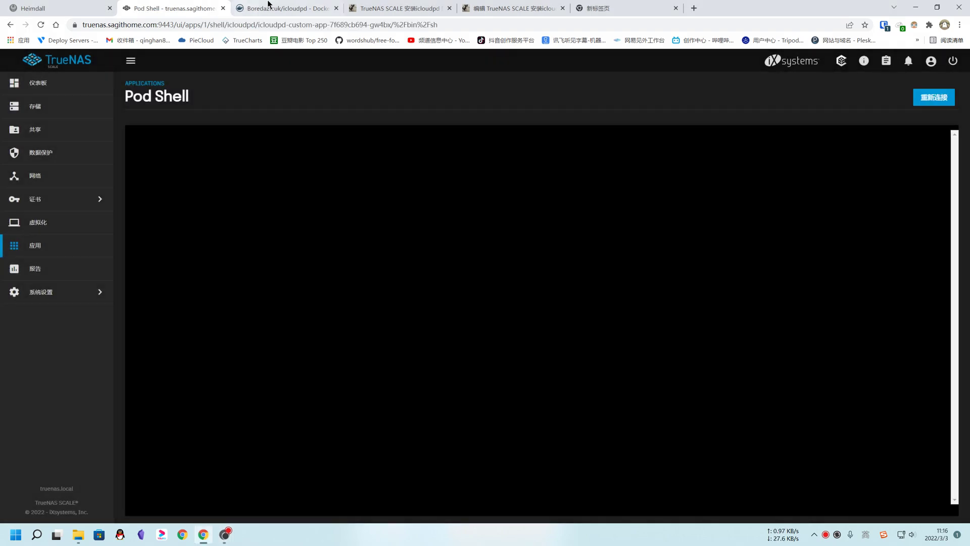
Copy /usr/local/bin/sync-icloud.sh --Initialise from the Docker Hub password section and paste it into the new pod shell.
click(283, 8)
scroll(356, 335, down, 5)
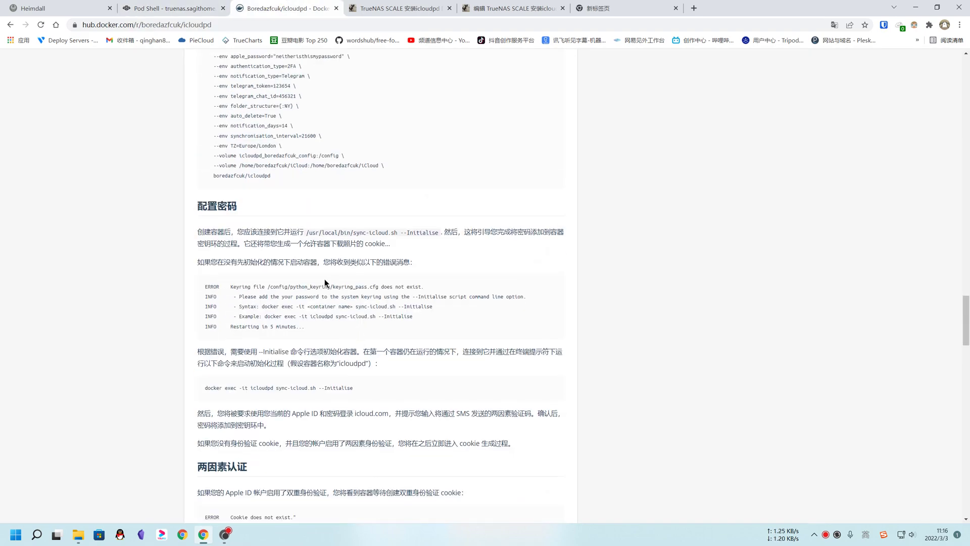
drag(306, 234, 438, 234)
key(ctrl+c)
click(171, 8)
click(304, 239)
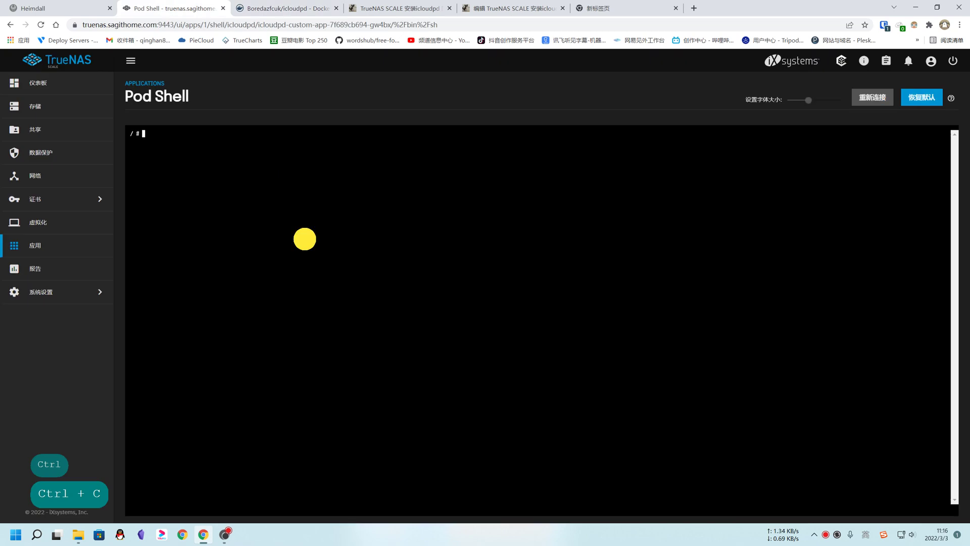
key(shift+Insert)
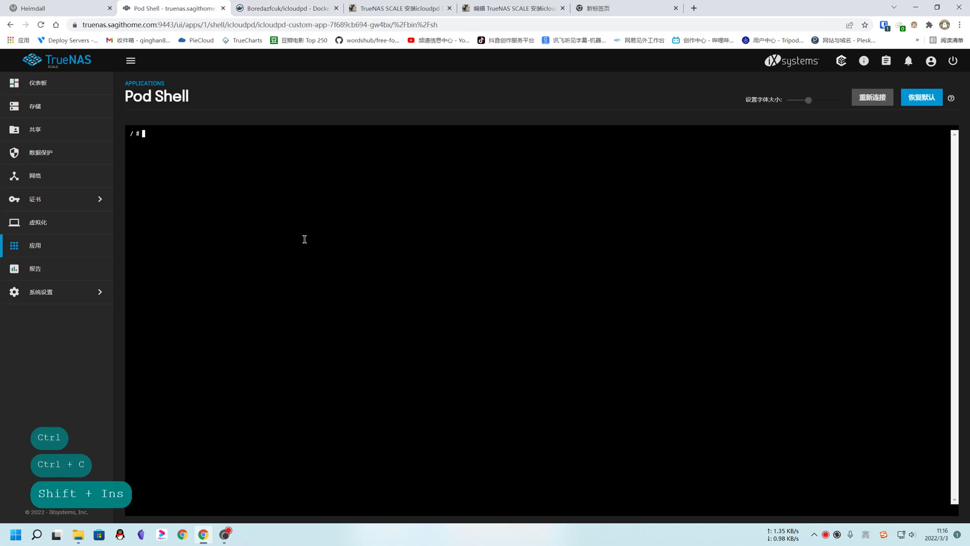